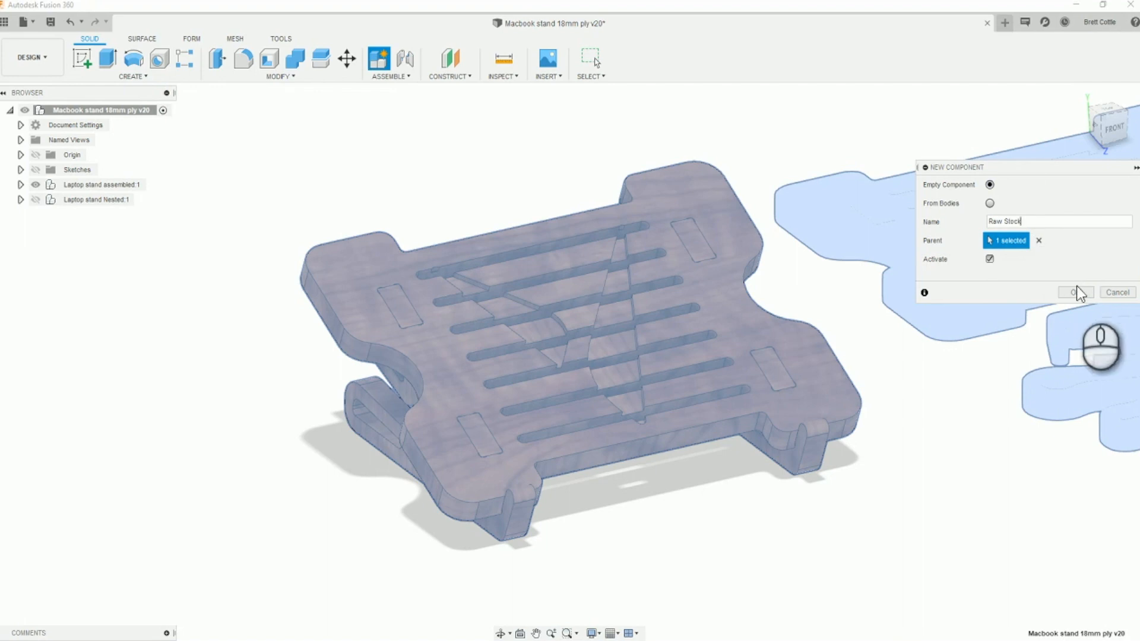
Start a new sketch on the horizontal origin plane inside the Raw Stock component
scroll(839, 411, down, 3)
mouse_move(867, 489)
middle_down()
mouse_move(800, 475)
mouse_move(792, 487)
mouse_move(879, 506)
middle_up()
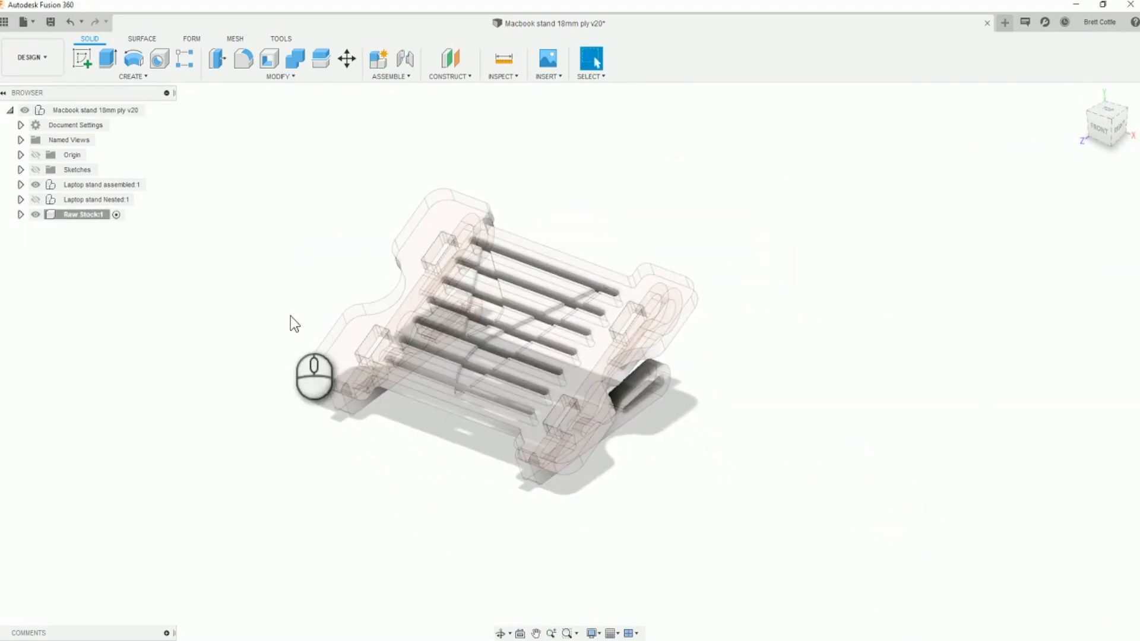
click(130, 76)
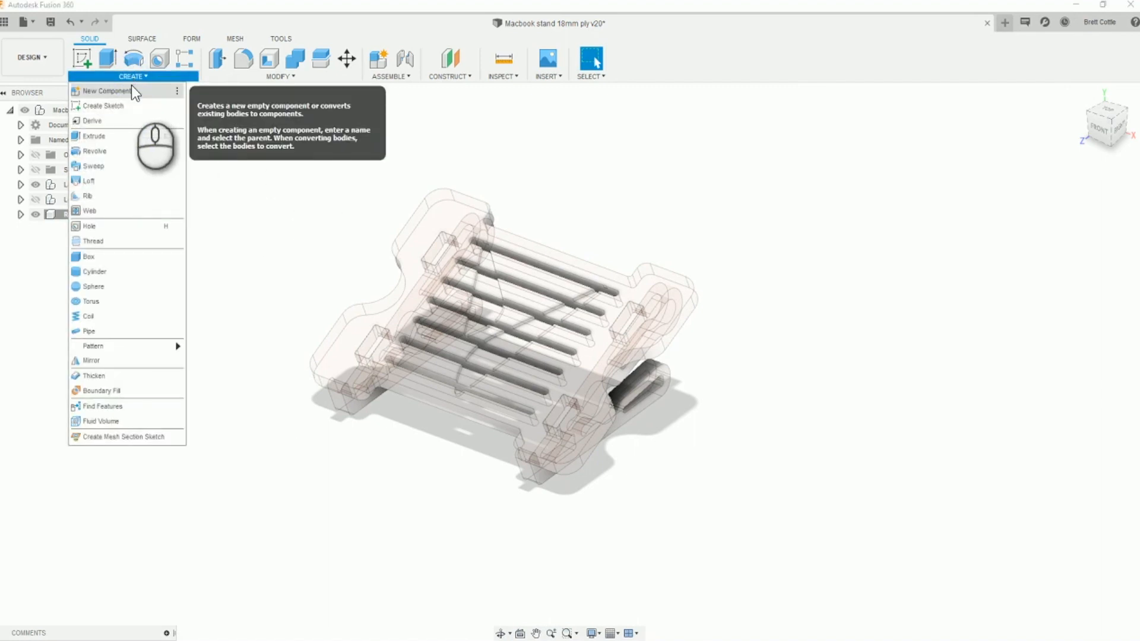
click(83, 59)
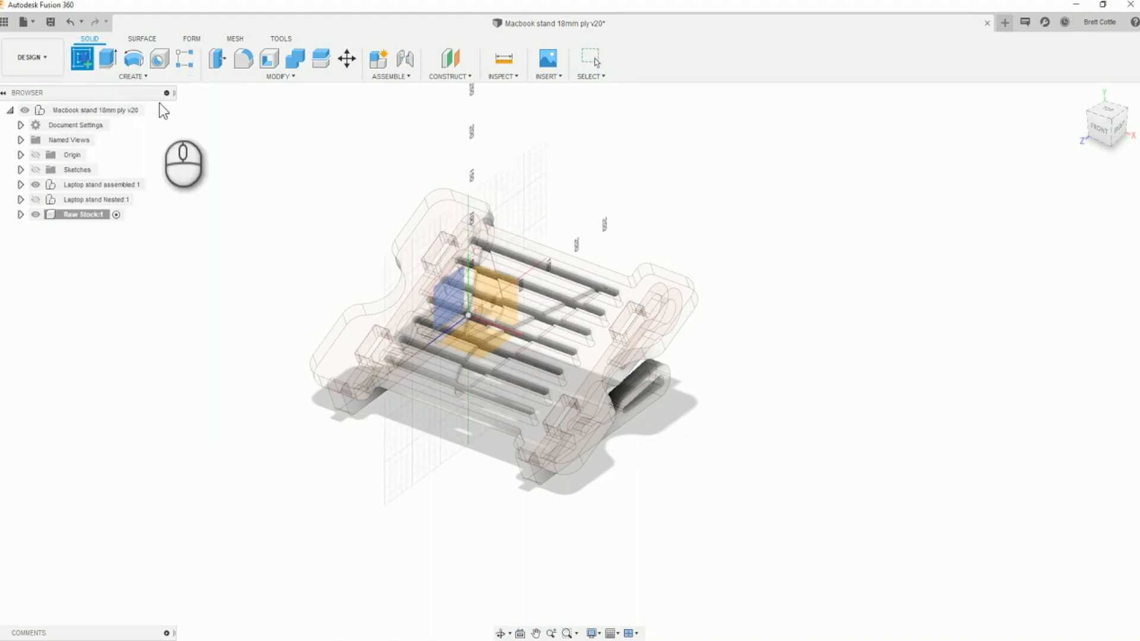
click(138, 75)
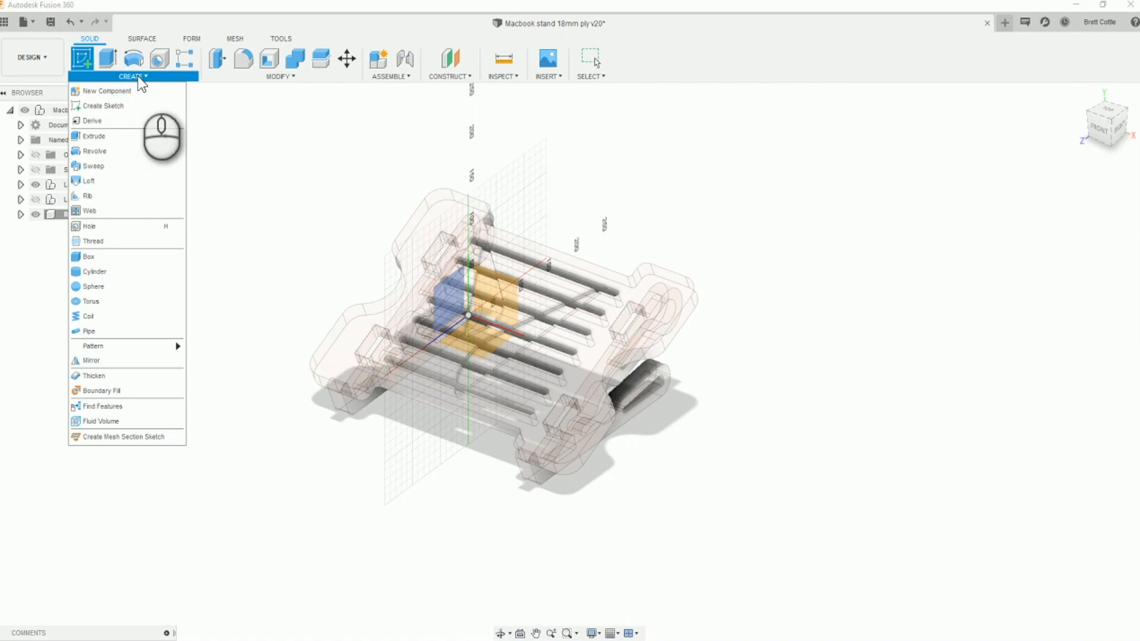
click(643, 168)
scroll(451, 308, down, 3)
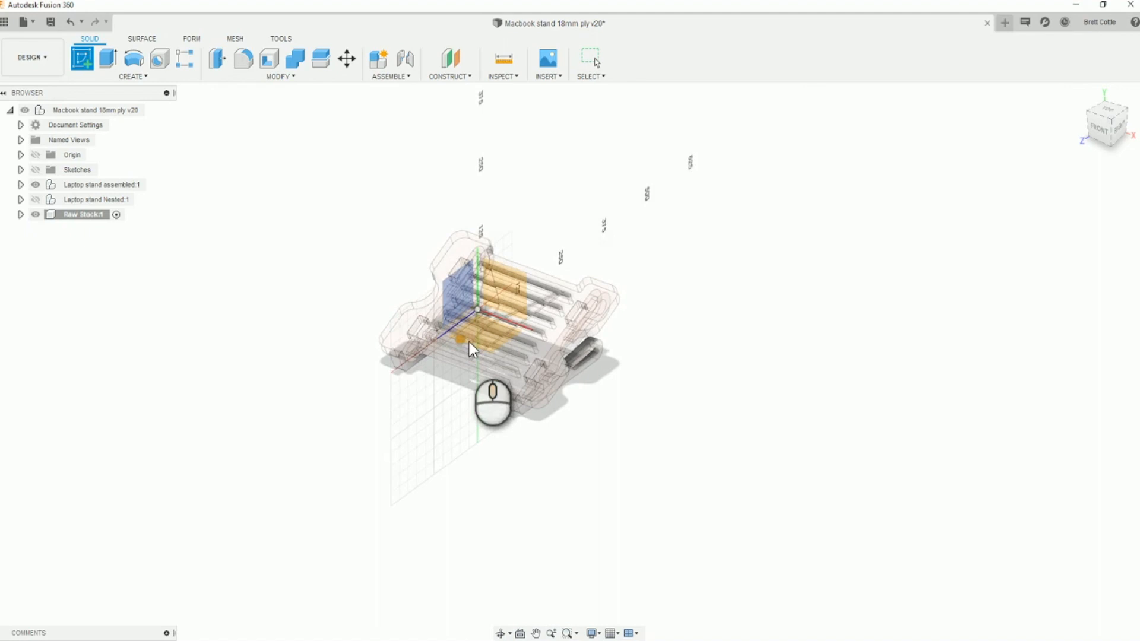
scroll(469, 329, up, 4)
mouse_move(342, 360)
shift+middle_down()
mouse_move(477, 358)
mouse_move(457, 361)
mouse_move(408, 483)
mouse_move(440, 354)
shift+middle_up()
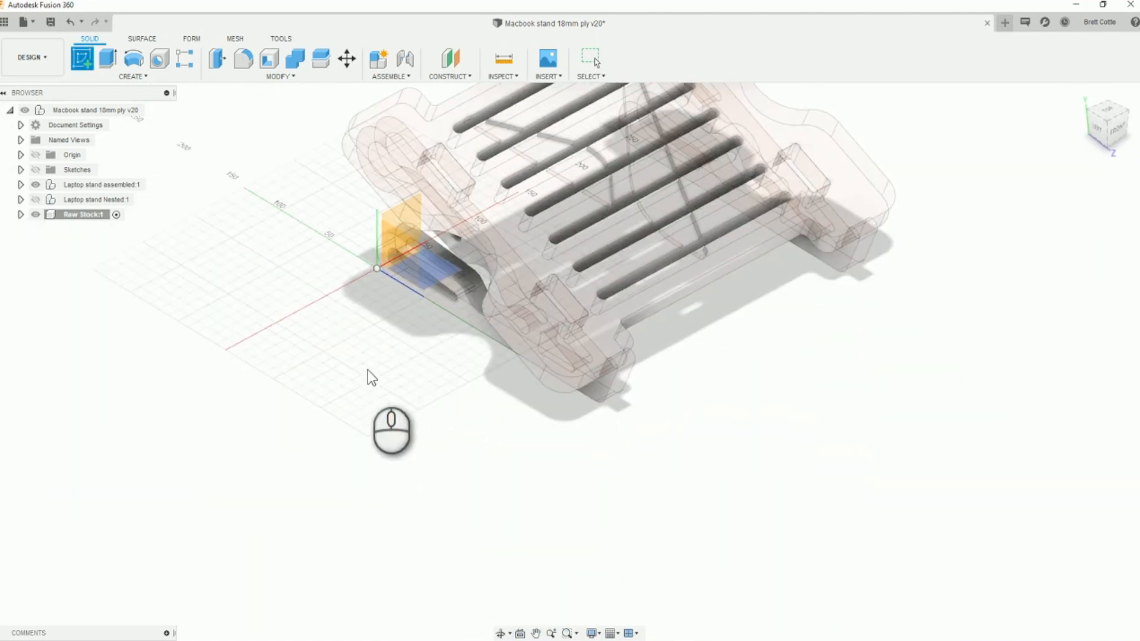
shift+middle_drag(371, 372, 364, 308)
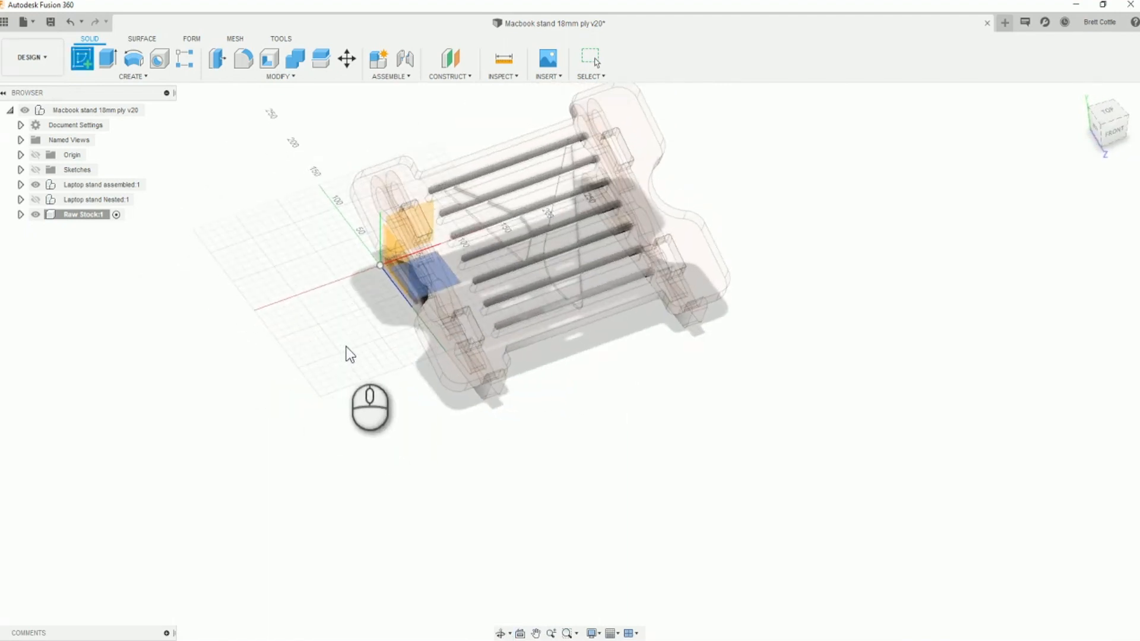
click(1112, 111)
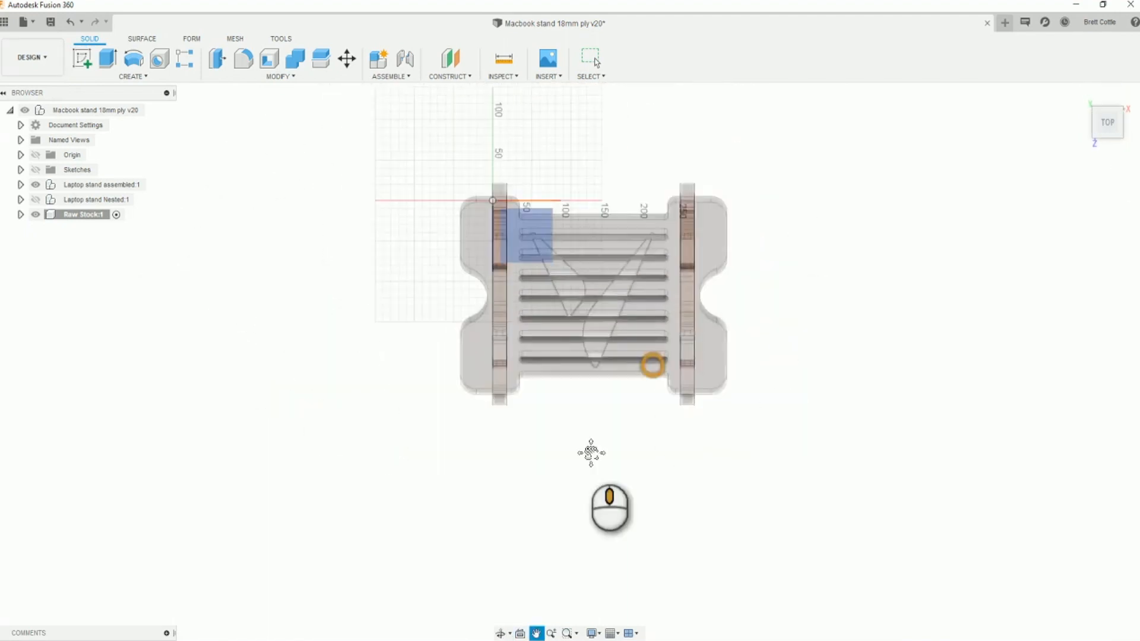
click(323, 271)
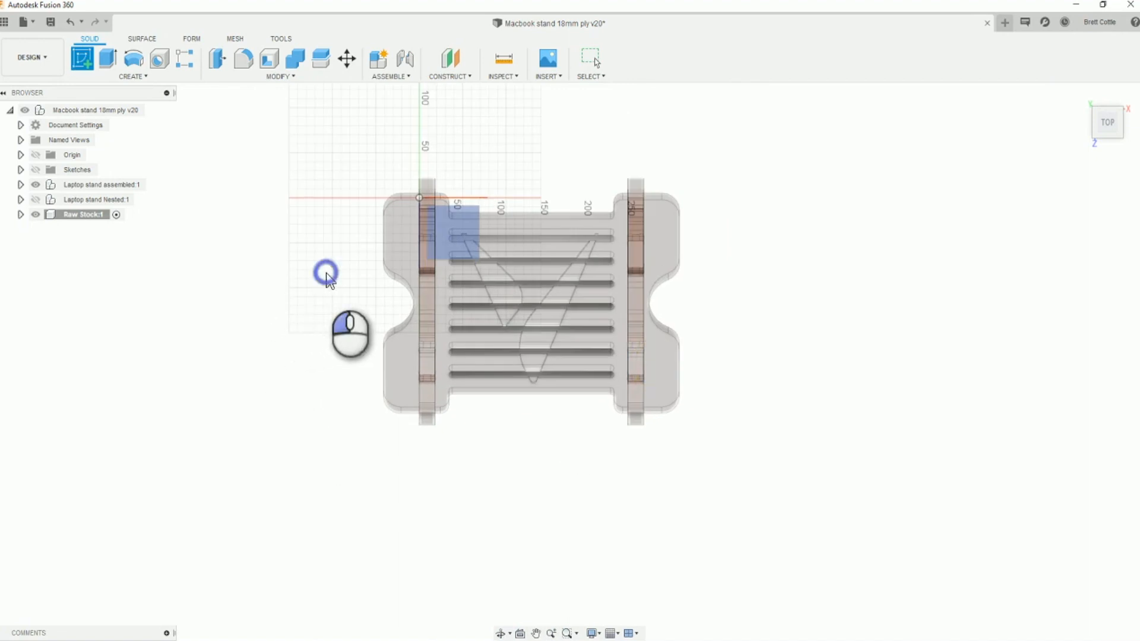
Sketch a two-point rectangle beside the laptop stand, about 368 mm wide and 480 mm tall, with its upper edge on the horizontal axis
scroll(449, 409, up, 3)
mouse_move(448, 407)
middle_down()
mouse_move(275, 326)
mouse_move(208, 315)
middle_up()
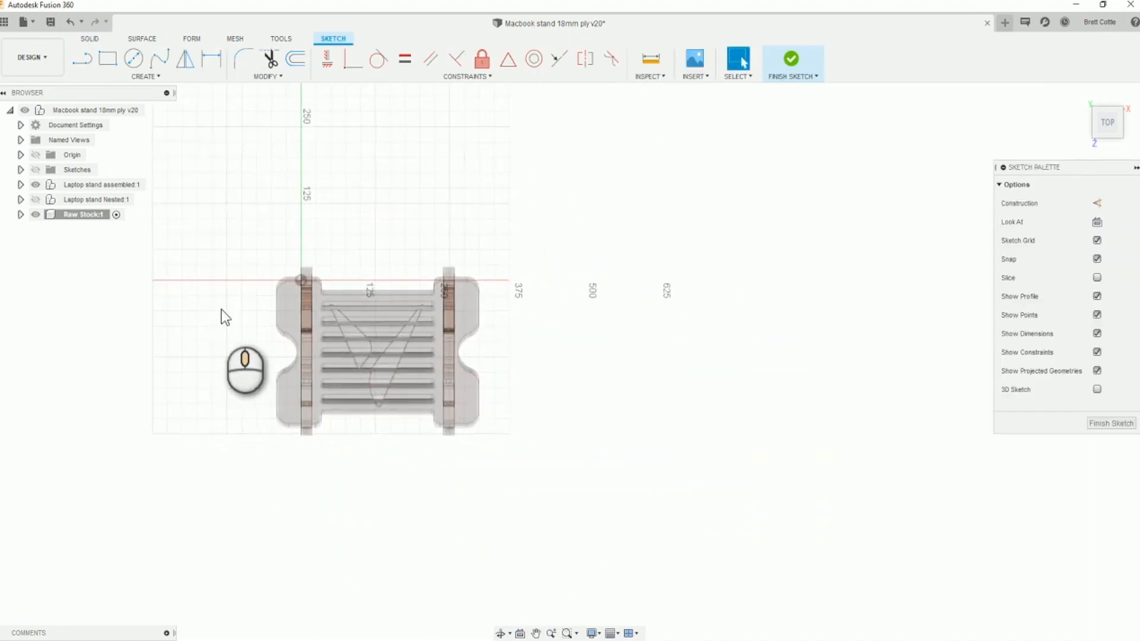
middle_drag(638, 400, 562, 394)
scroll(424, 166, down, 1)
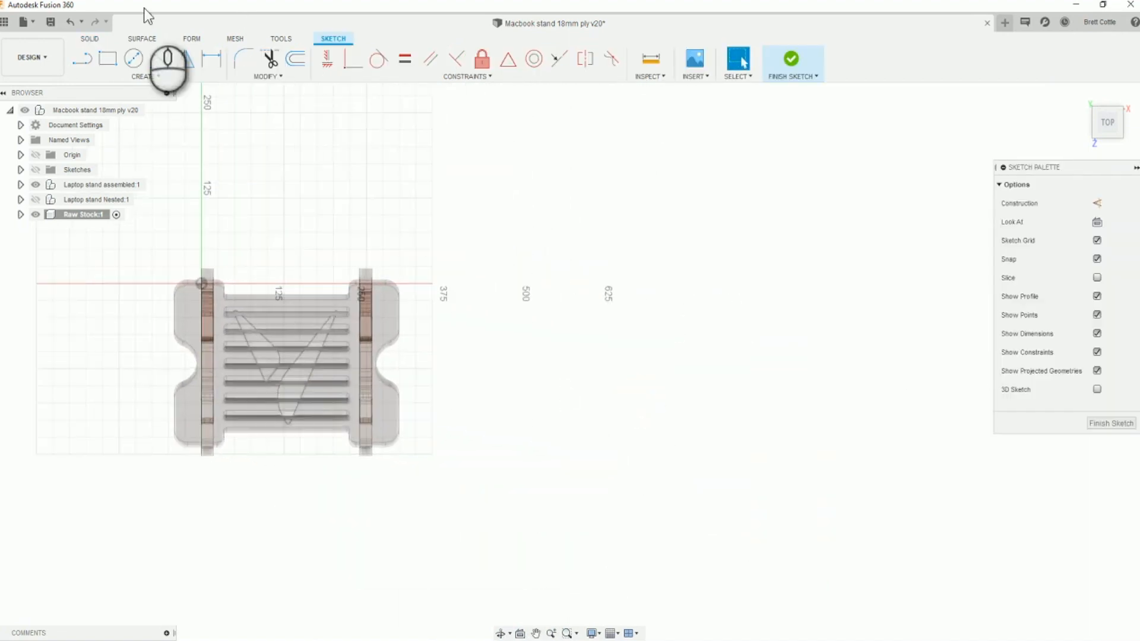
click(108, 57)
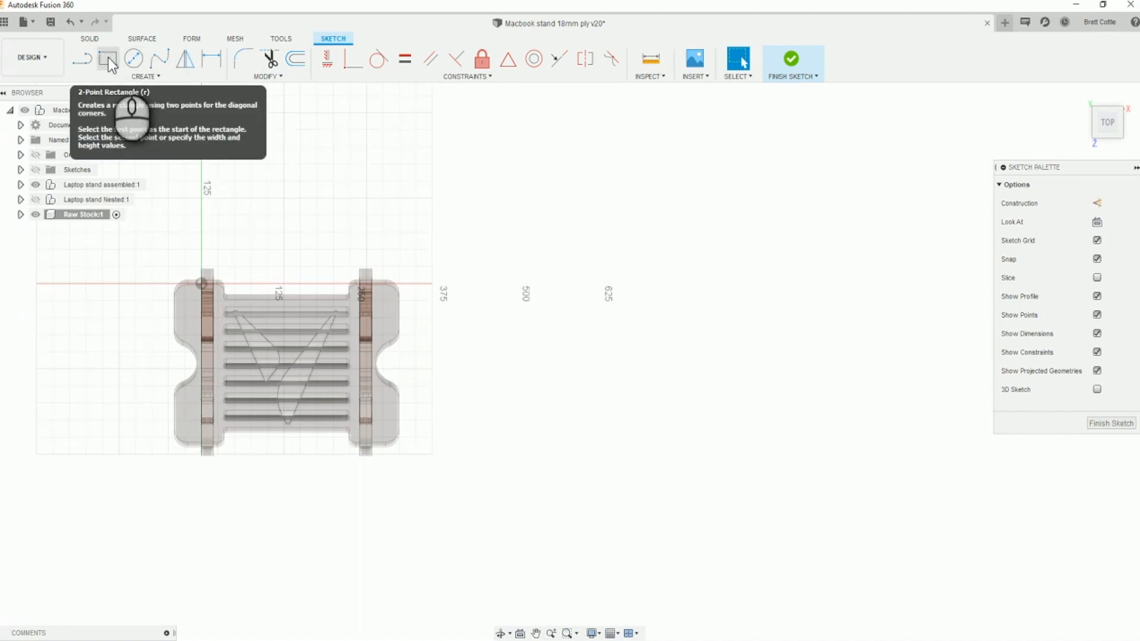
click(109, 59)
mouse_move(564, 255)
middle_down()
mouse_move(466, 279)
mouse_move(535, 261)
middle_up()
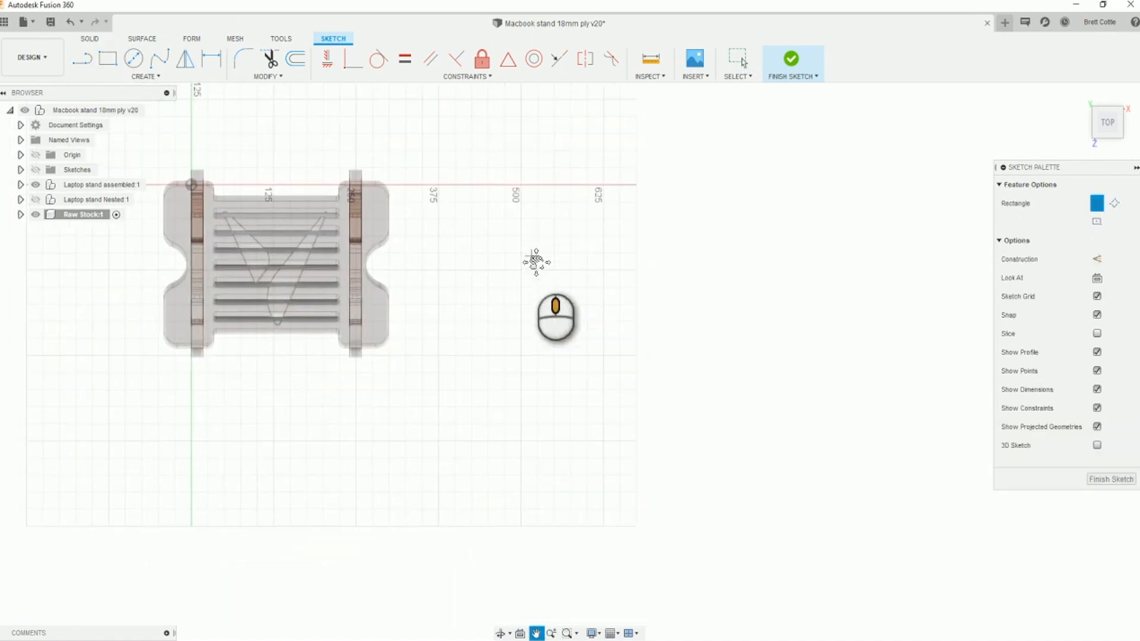
click(487, 184)
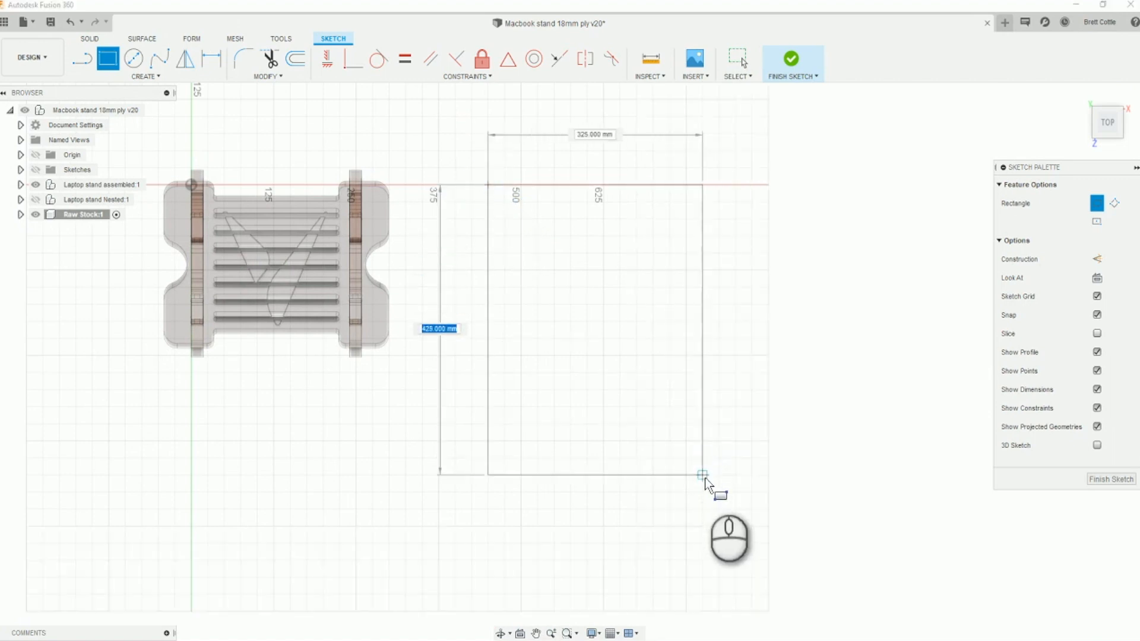
click(731, 500)
middle_drag(814, 437, 782, 404)
scroll(703, 371, up, 3)
middle_drag(809, 364, 859, 394)
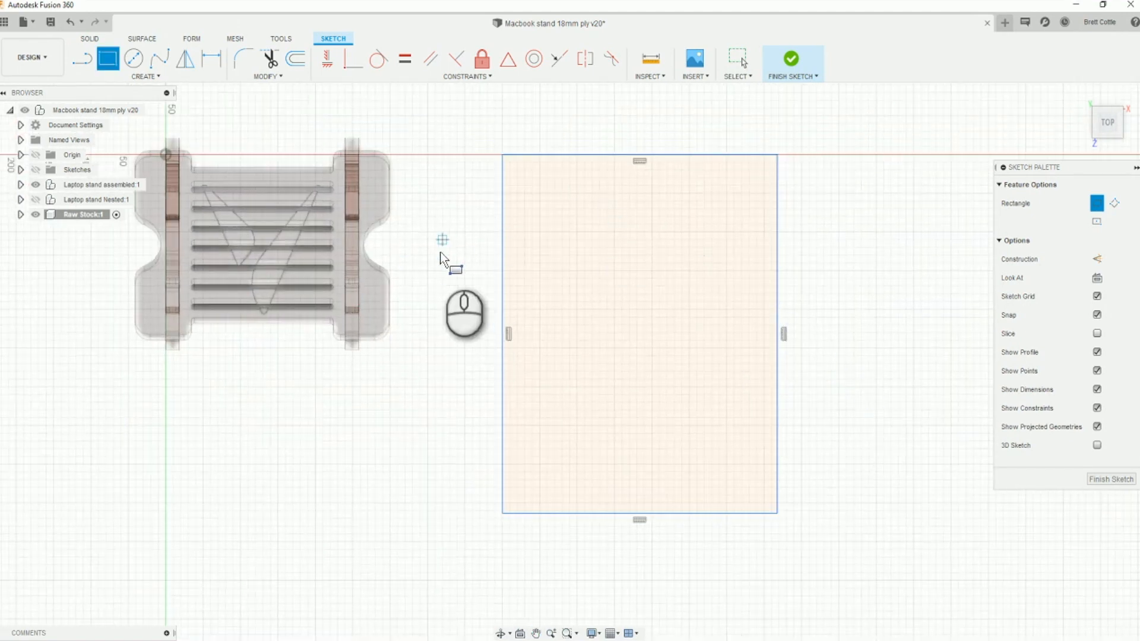
Dimension the rectangle's lower edge to a width of 500 mm
click(133, 76)
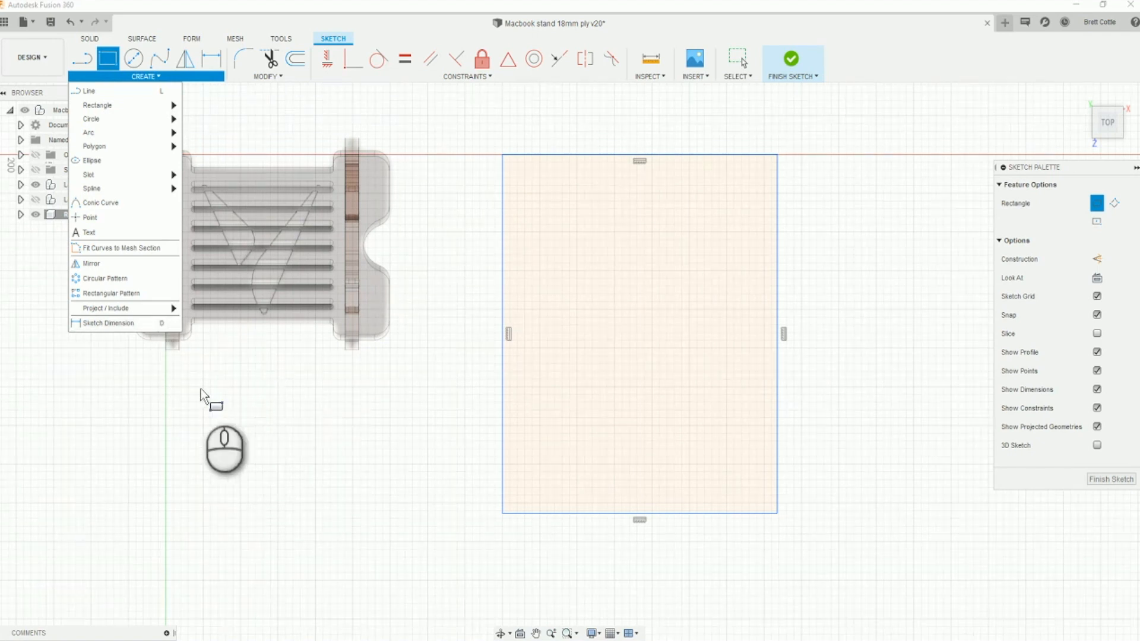
click(294, 360)
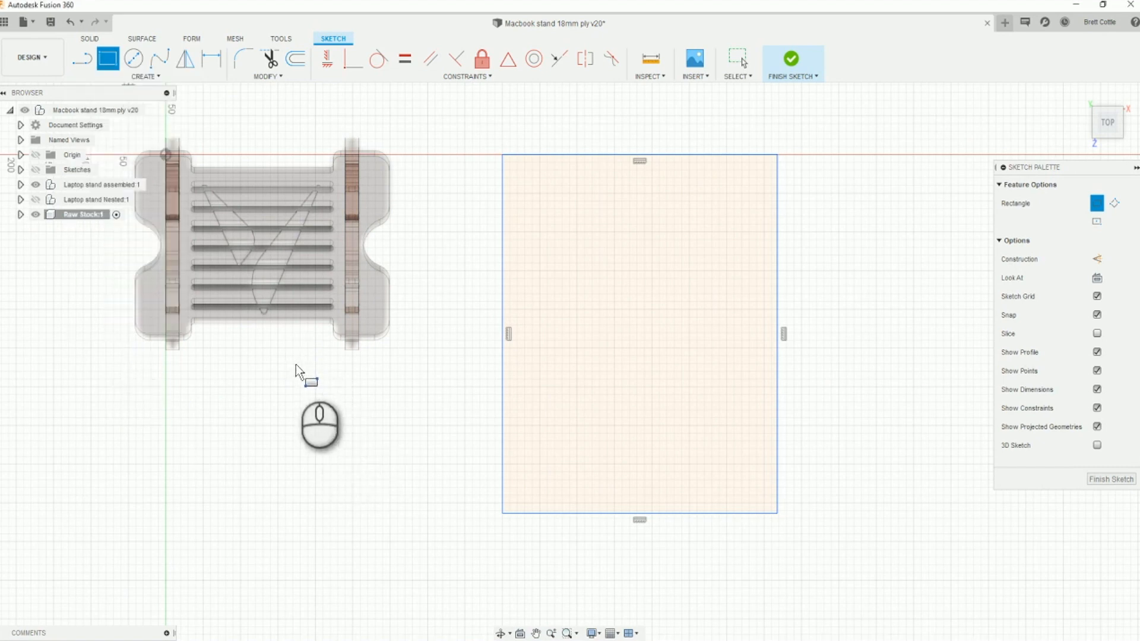
key(d)
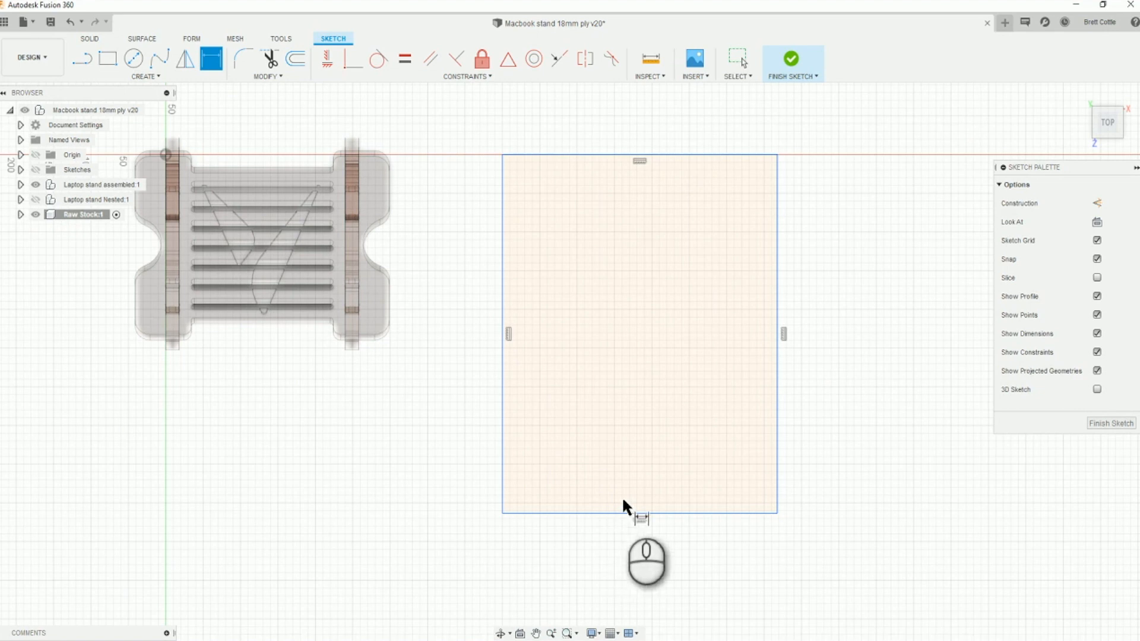
click(606, 513)
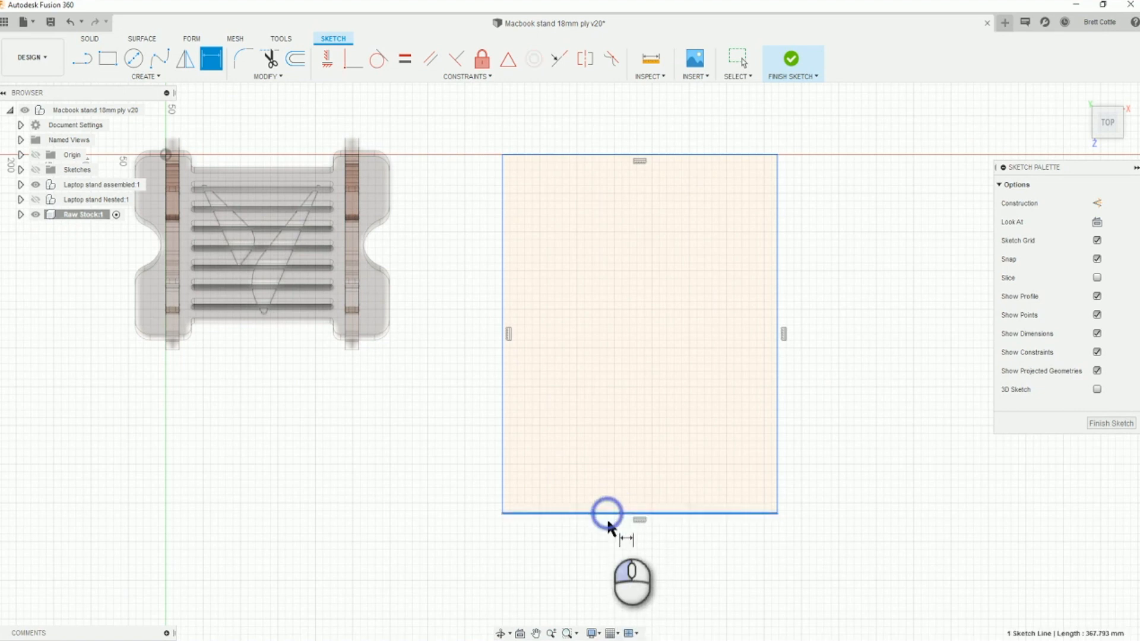
click(604, 541)
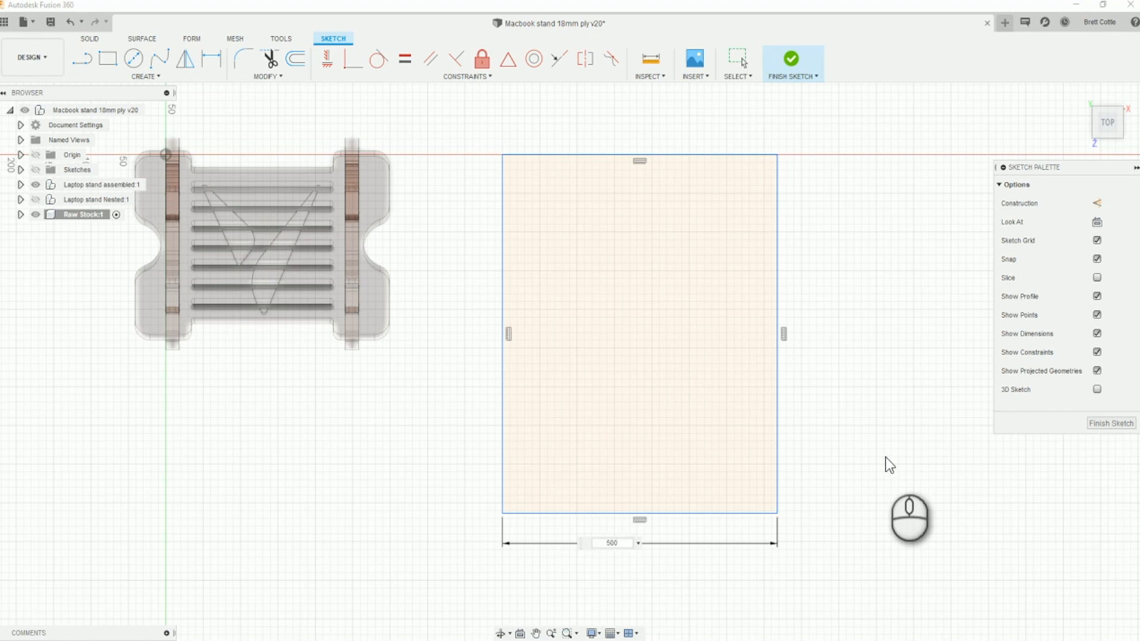
key(Return)
Dimension the rectangle's vertical side to a height of 600 mm
click(779, 426)
click(809, 429)
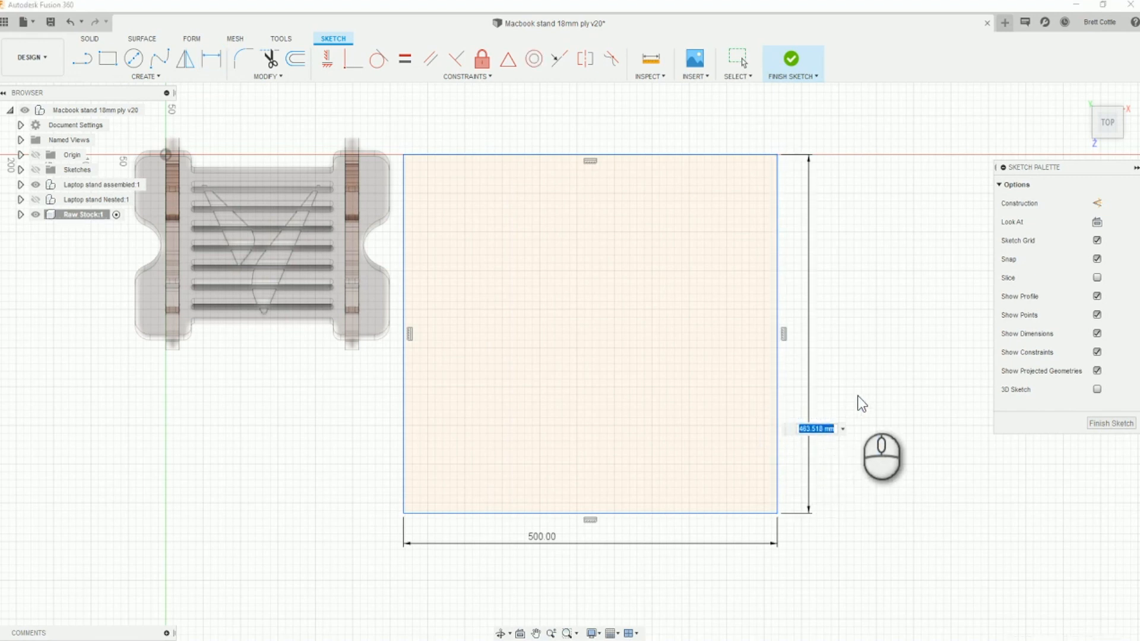
text(600)
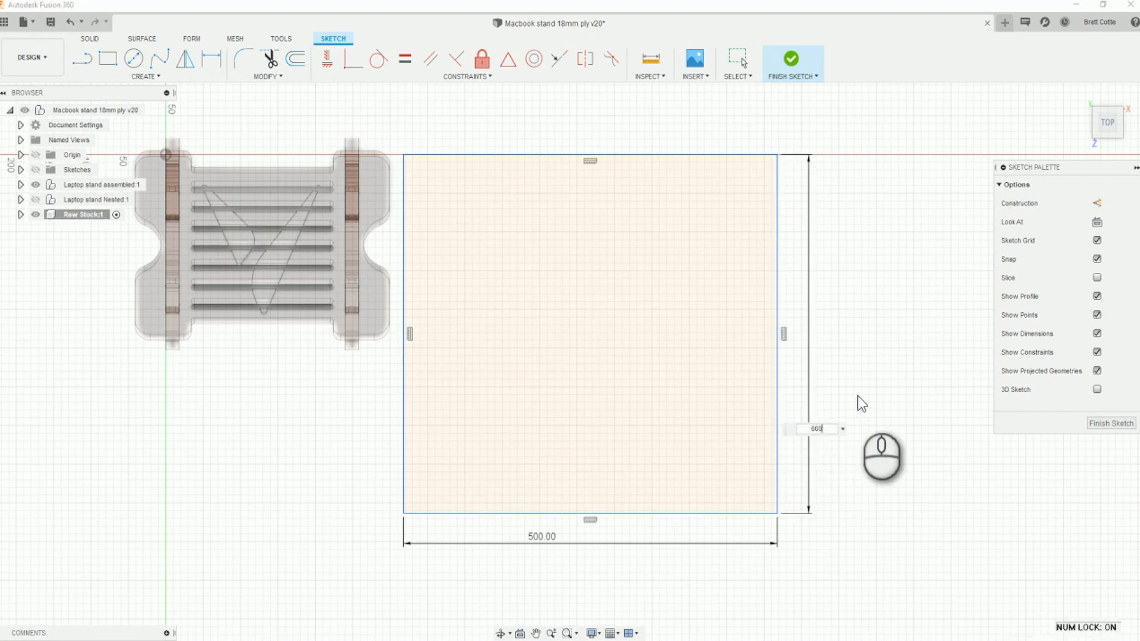
key(Return)
Dimension the rectangle's nearest upper corner 600 mm horizontally from the sketch origin and finish the sketch
scroll(781, 383, down, 2)
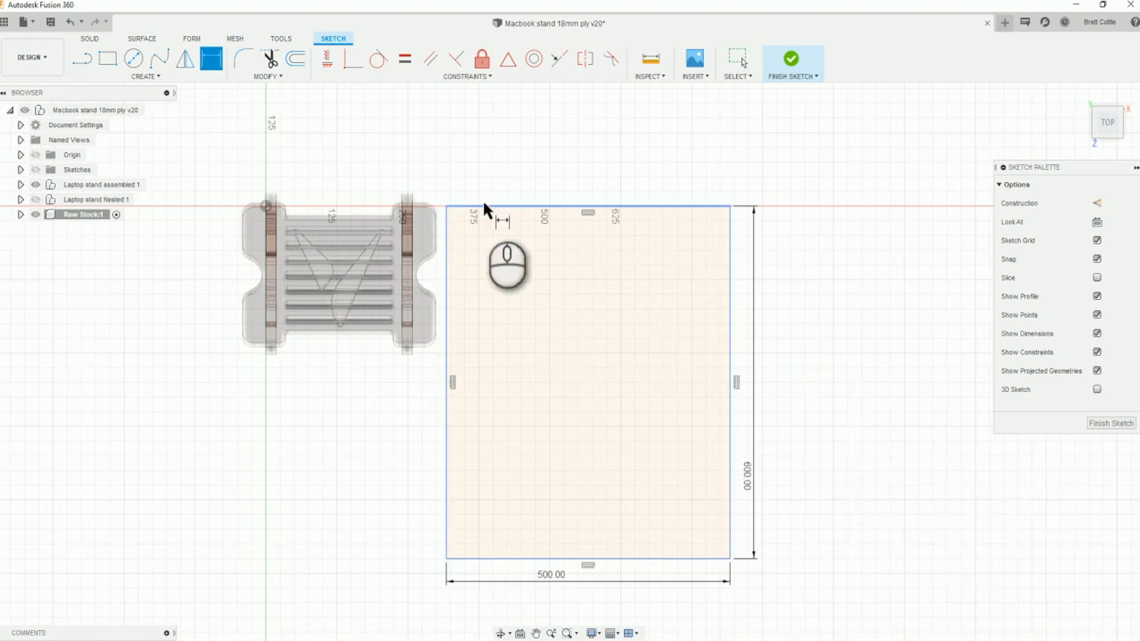
click(447, 206)
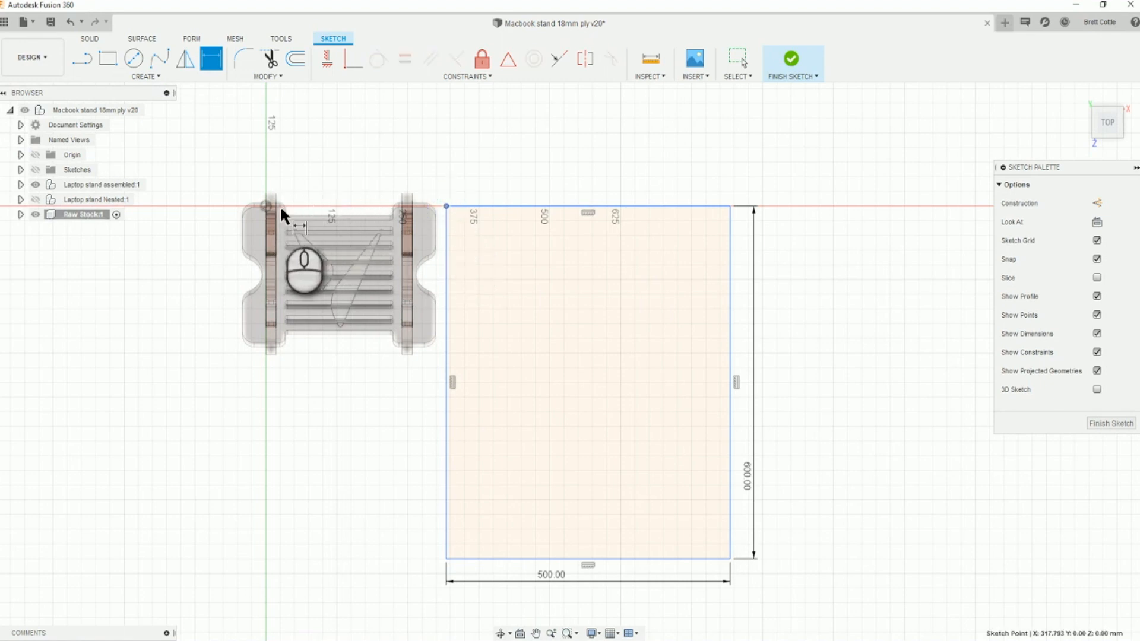
scroll(279, 208, up, 3)
scroll(273, 218, down, 2)
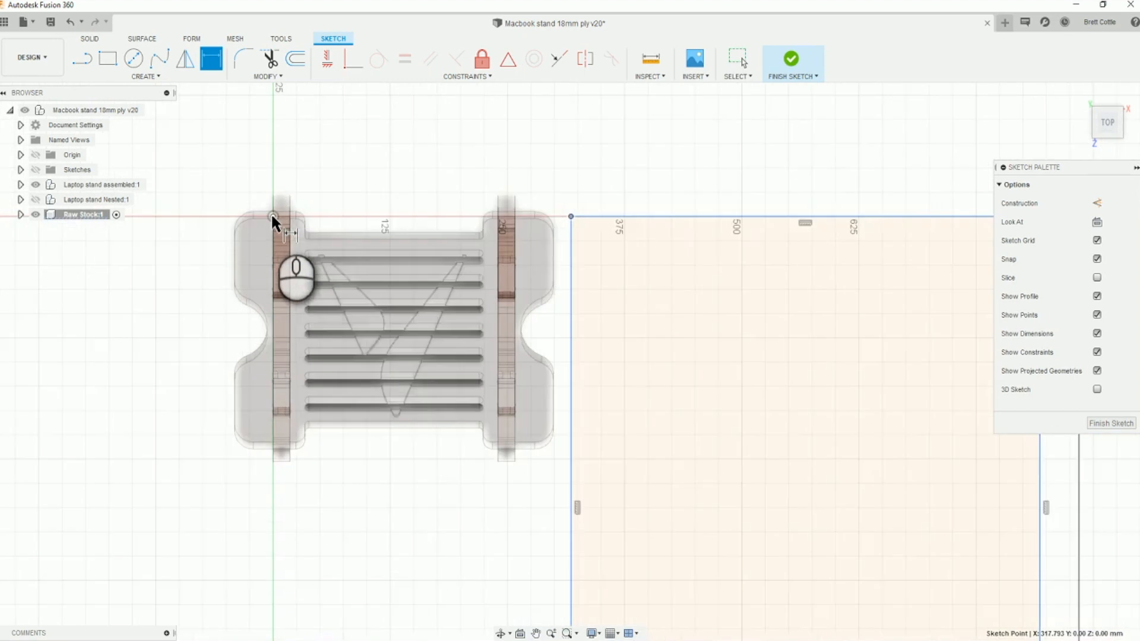
scroll(273, 216, down, 4)
click(274, 215)
click(324, 173)
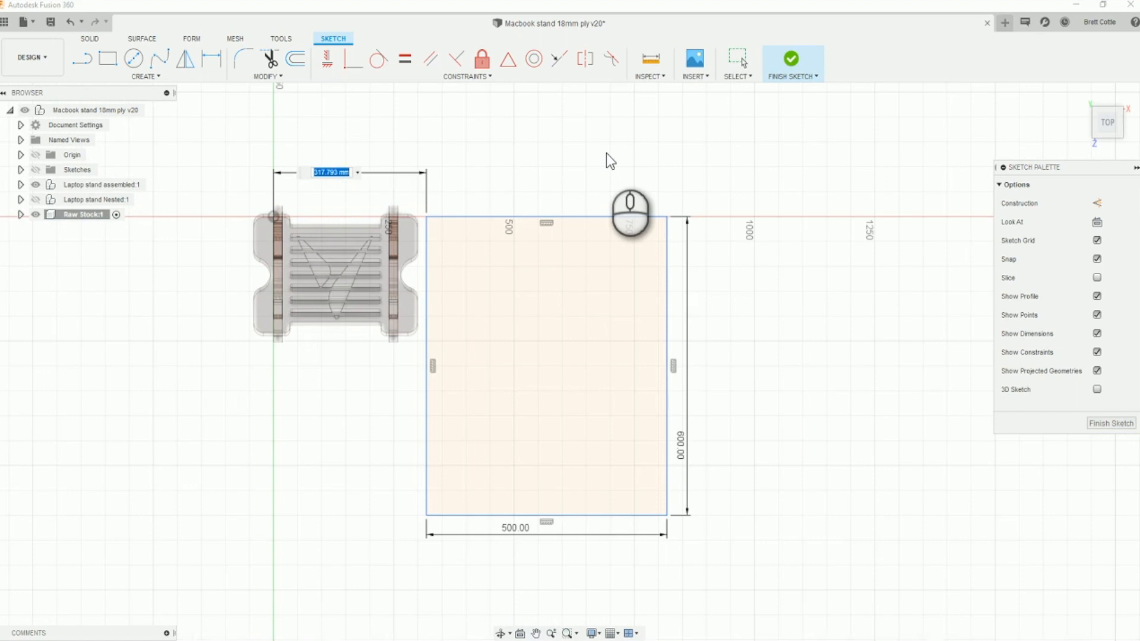
text(0)
key(Return)
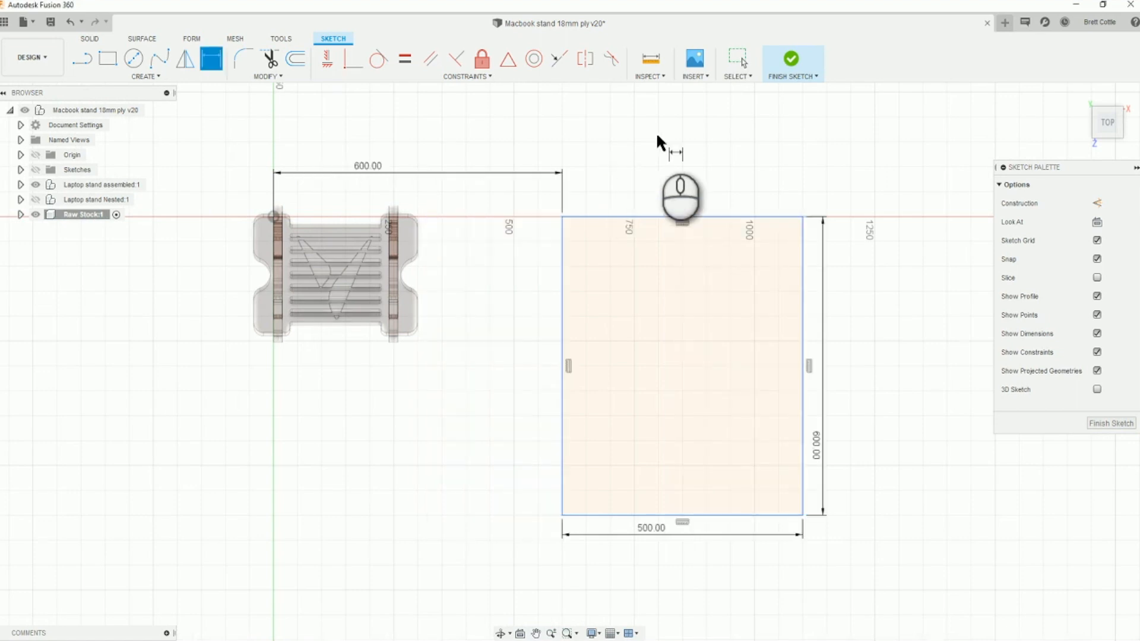
key(Escape)
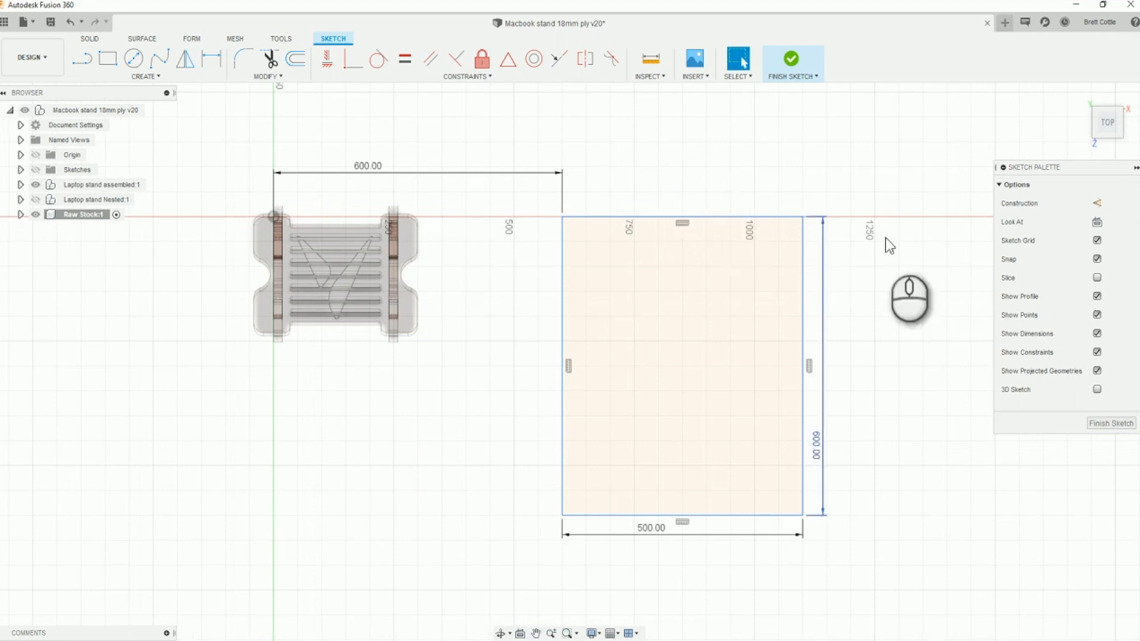
click(1100, 425)
Extrude the rectangular profile 18 mm to one side as a new body in the active Raw Stock component
mouse_move(941, 507)
shift+middle_down()
mouse_move(1003, 409)
mouse_move(950, 442)
shift+middle_up()
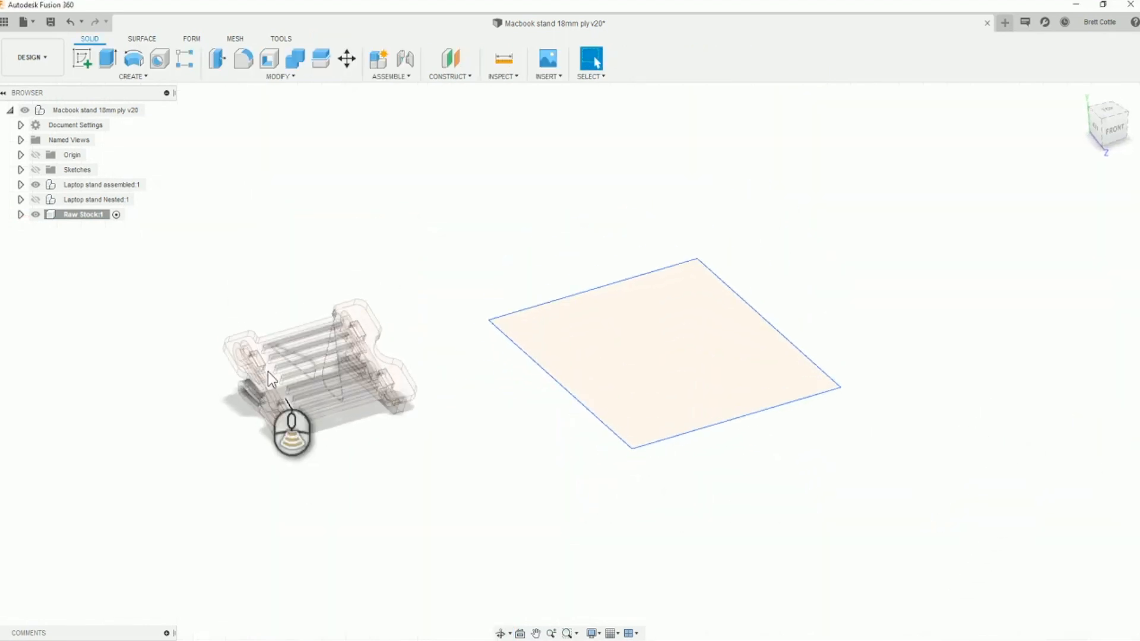
scroll(413, 373, up, 5)
middle_drag(501, 458, 522, 401)
scroll(557, 430, down, 3)
middle_drag(683, 460, 607, 460)
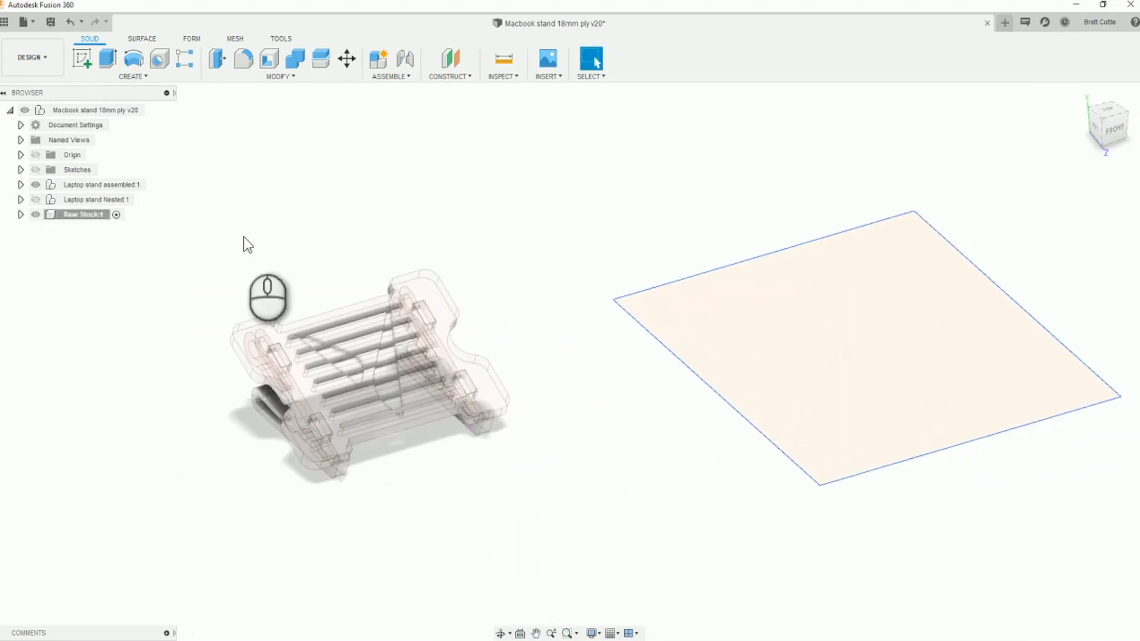
click(116, 214)
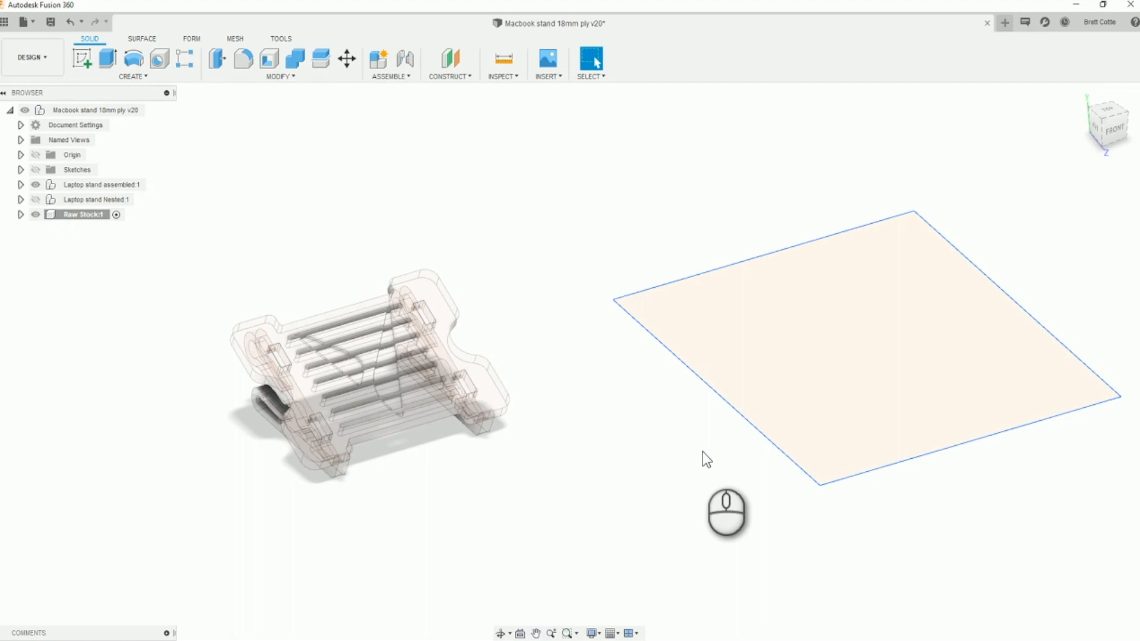
key(e)
click(842, 373)
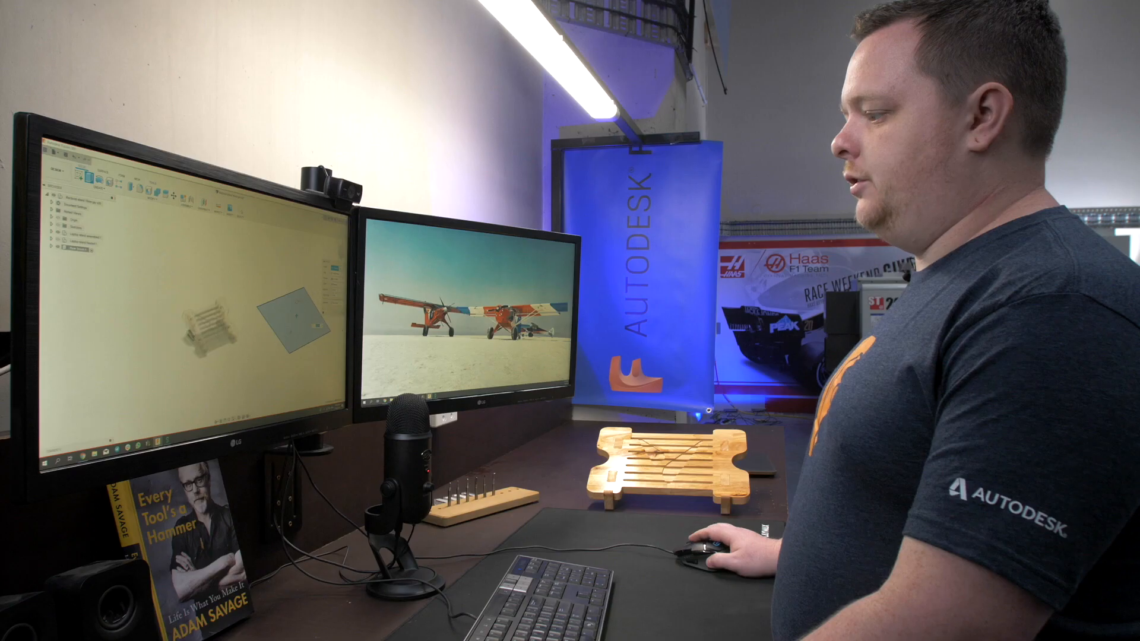
middle_drag(296, 321, 260, 330)
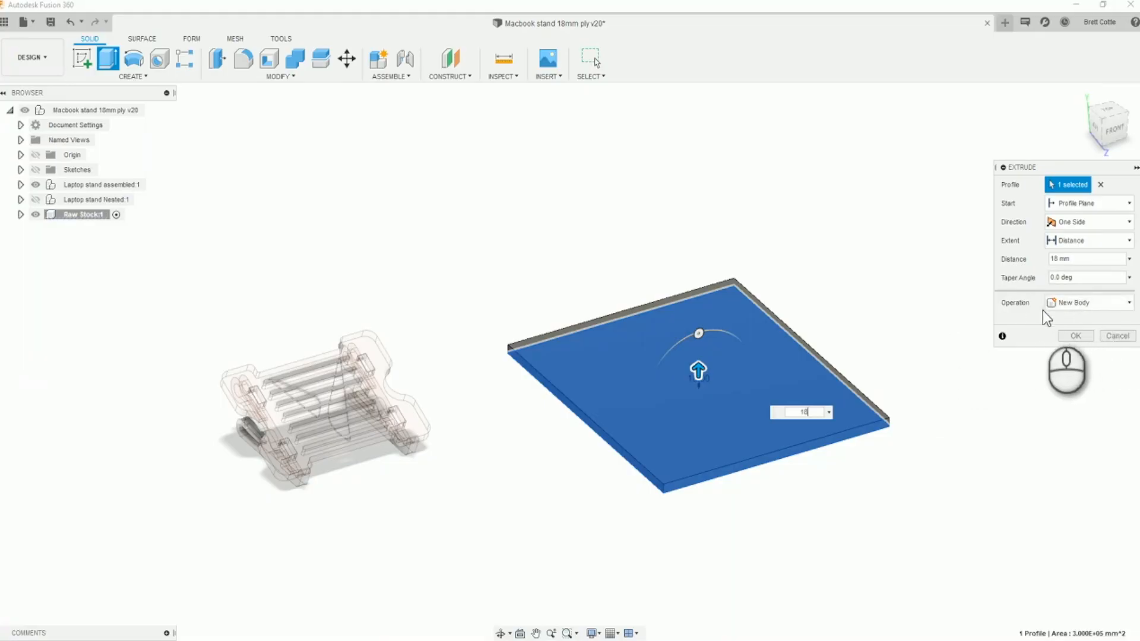
click(1075, 337)
scroll(311, 336, down, 3)
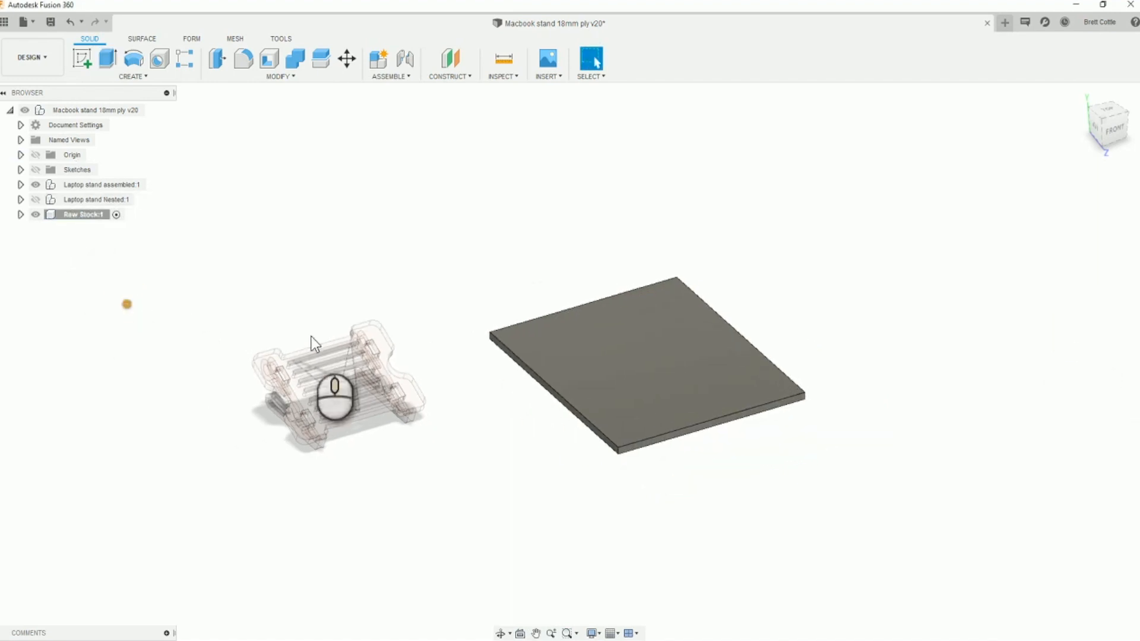
scroll(582, 329, up, 3)
scroll(771, 427, down, 1)
middle_drag(771, 427, 796, 381)
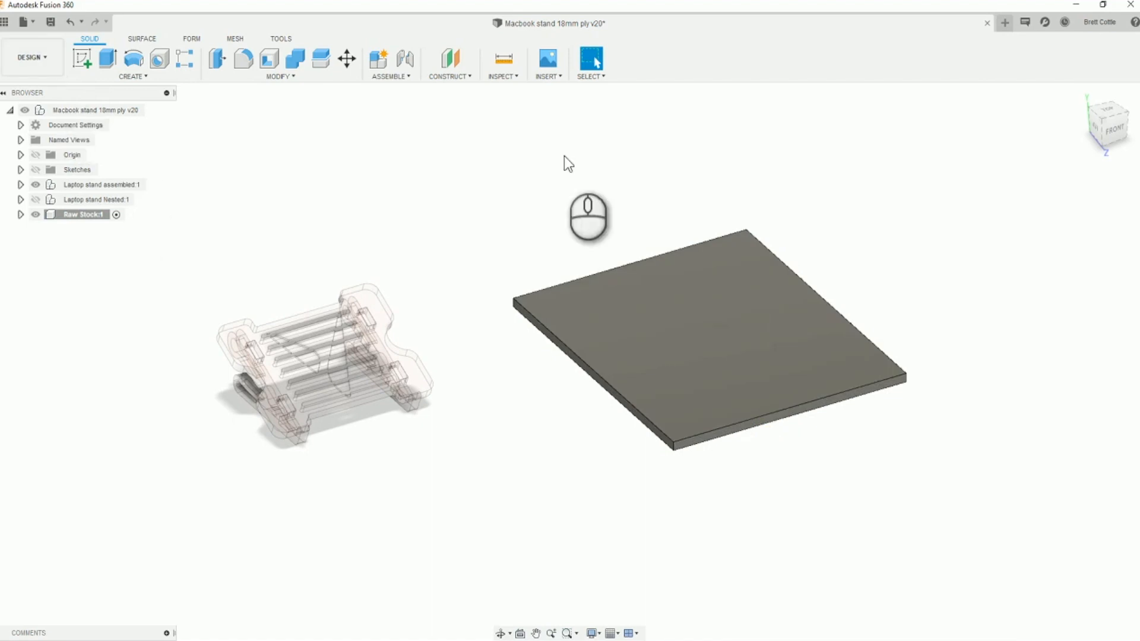
Activate the top-level Macbook stand component so that the whole assembly is editable
right_click(583, 133)
click(448, 138)
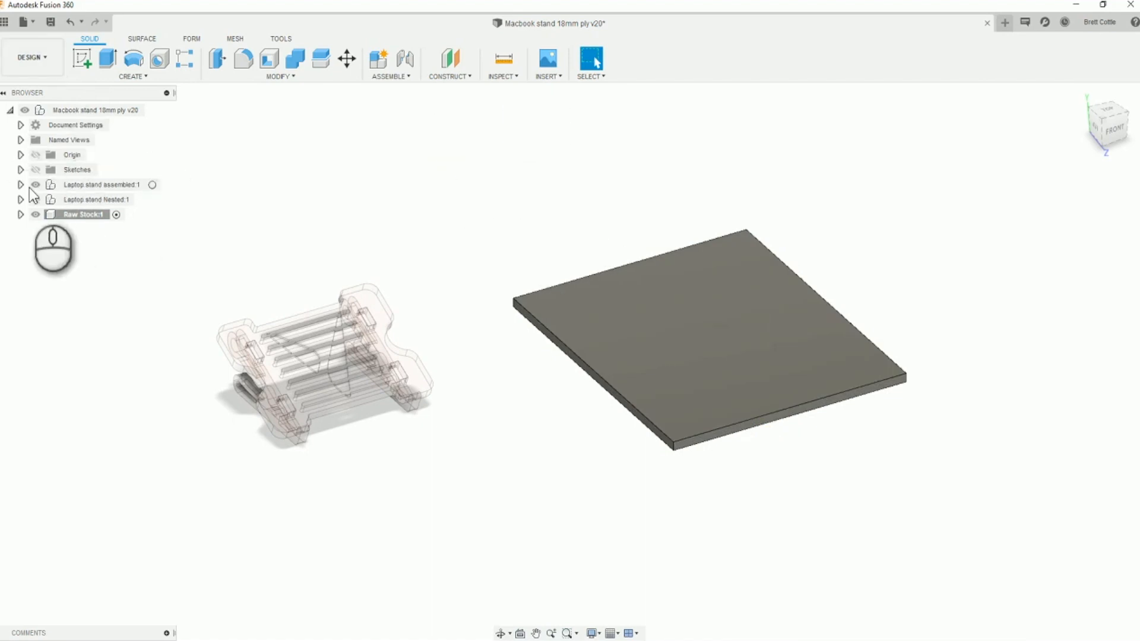
click(98, 110)
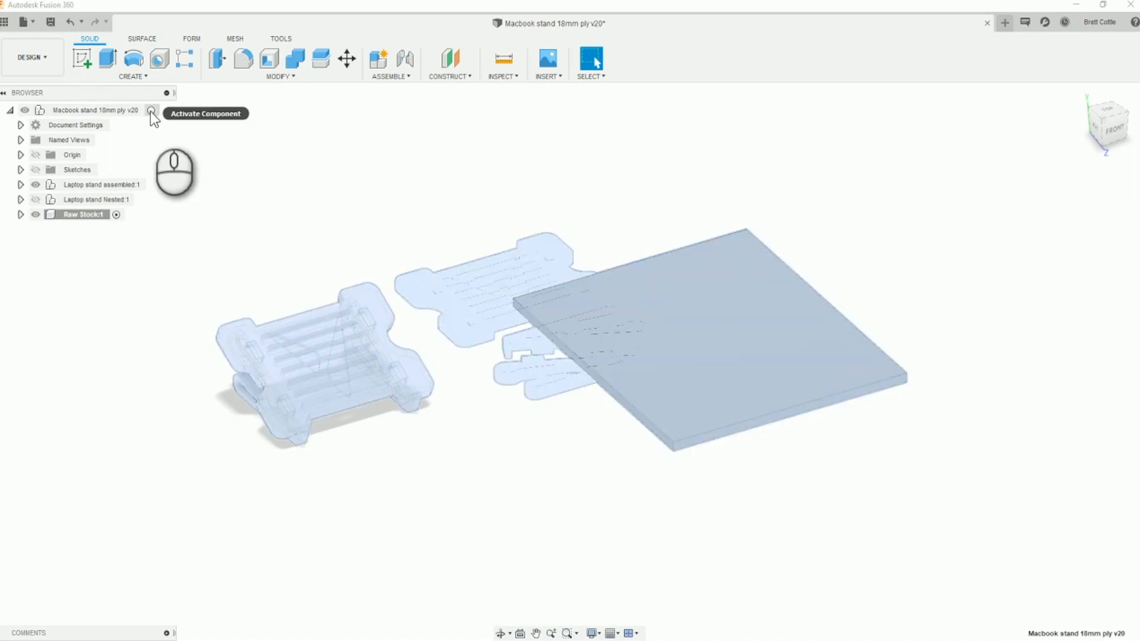
click(151, 111)
scroll(326, 273, down, 3)
mouse_move(693, 400)
shift+middle_down()
mouse_move(564, 425)
mouse_move(695, 392)
mouse_move(685, 414)
shift+middle_up()
middle_drag(613, 322, 624, 355)
scroll(611, 372, up, 1)
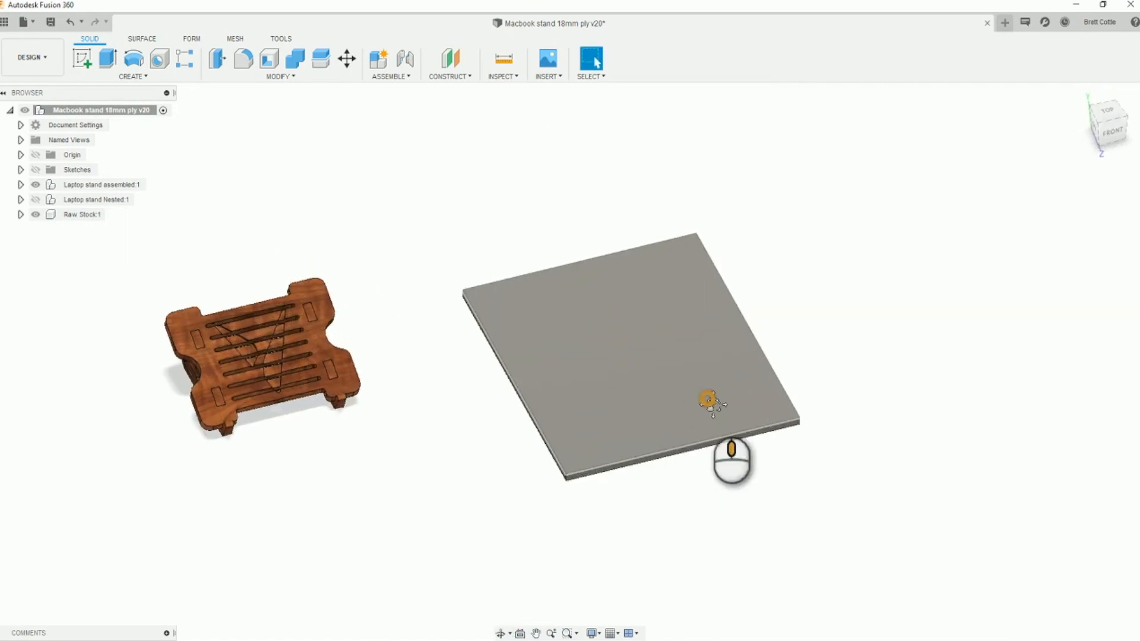
shift+middle_drag(713, 404, 683, 409)
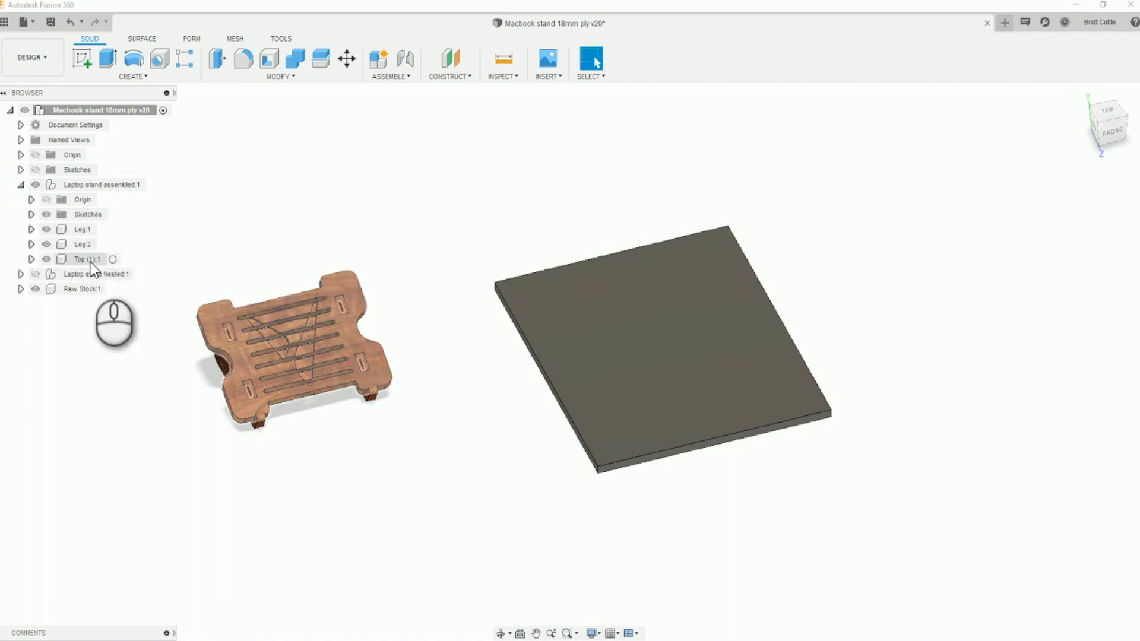
Copy the Top (1):1 component from the assembled laptop stand and paste it as a linked instance into the top-level assembly
click(74, 259)
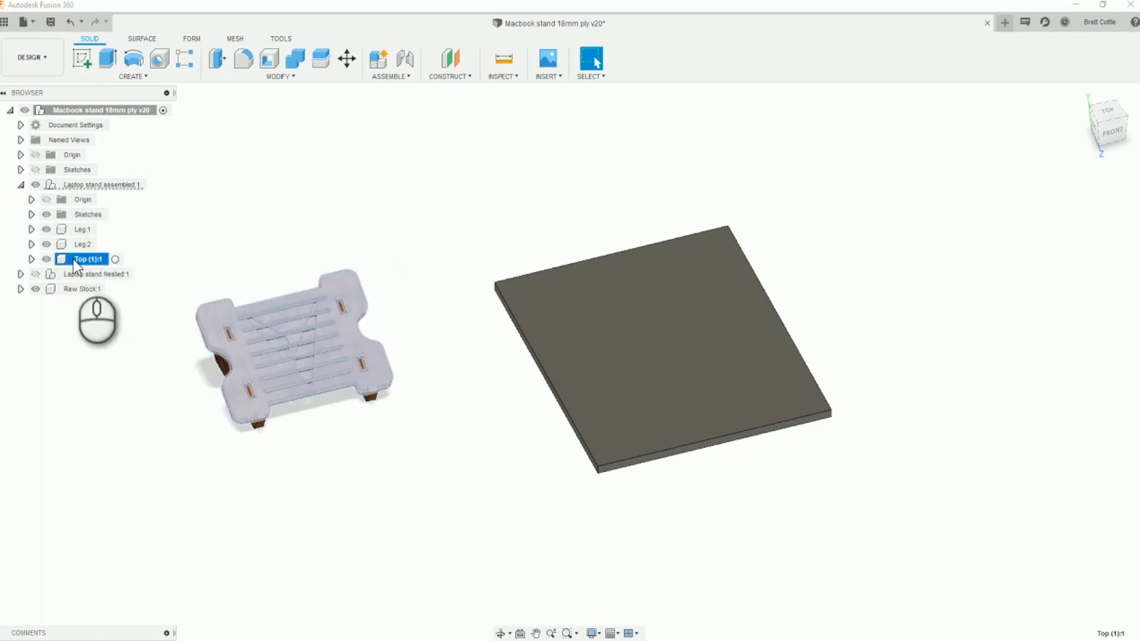
right_click(82, 260)
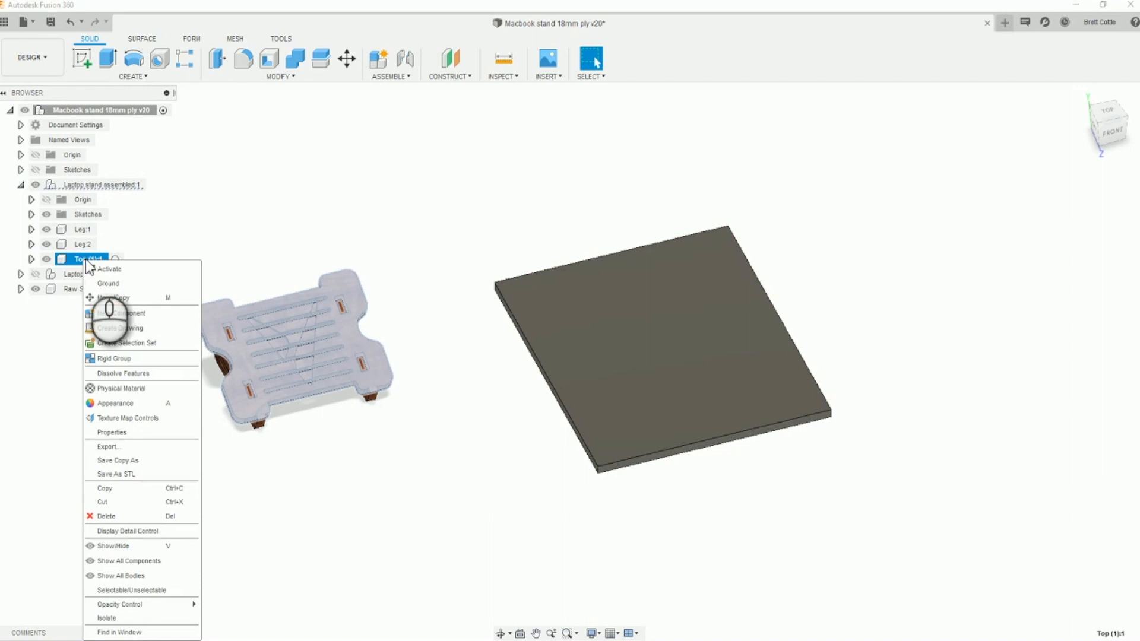
click(159, 489)
click(451, 283)
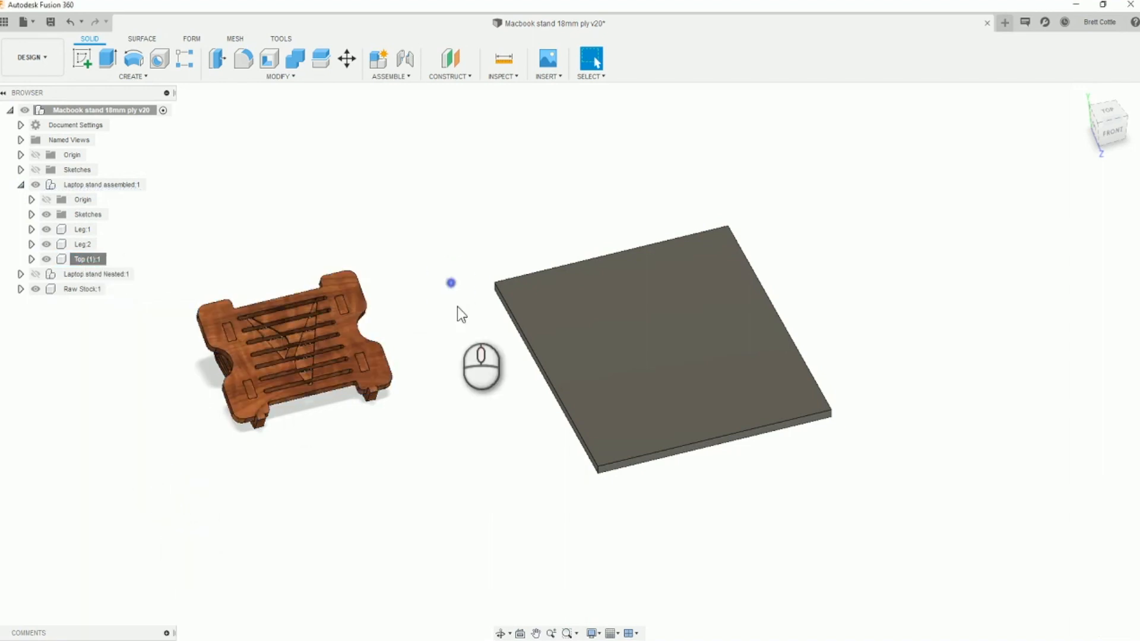
middle_drag(457, 305, 395, 297)
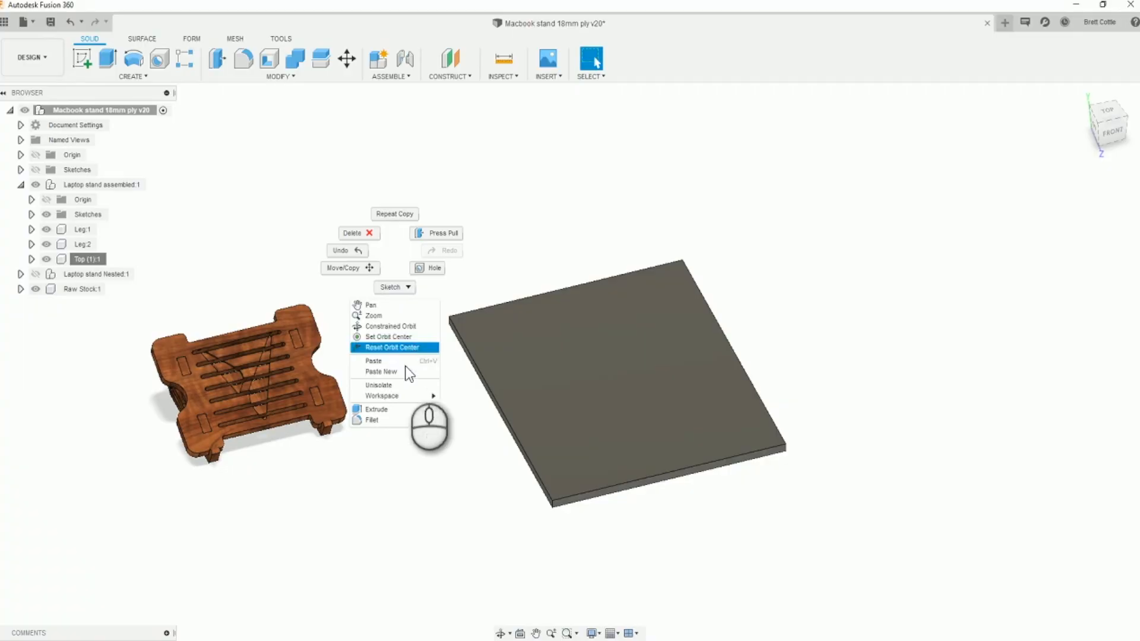
click(403, 362)
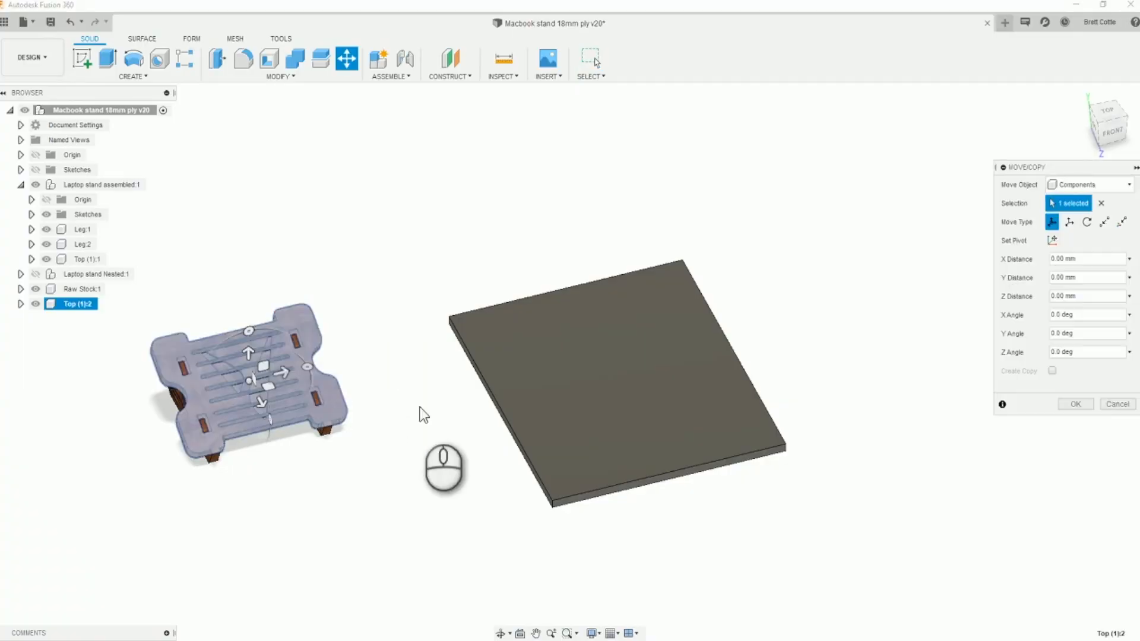
Move the pasted top 730 mm along X over the raw stock sheet and confirm the move
shift+middle_drag(483, 420, 470, 472)
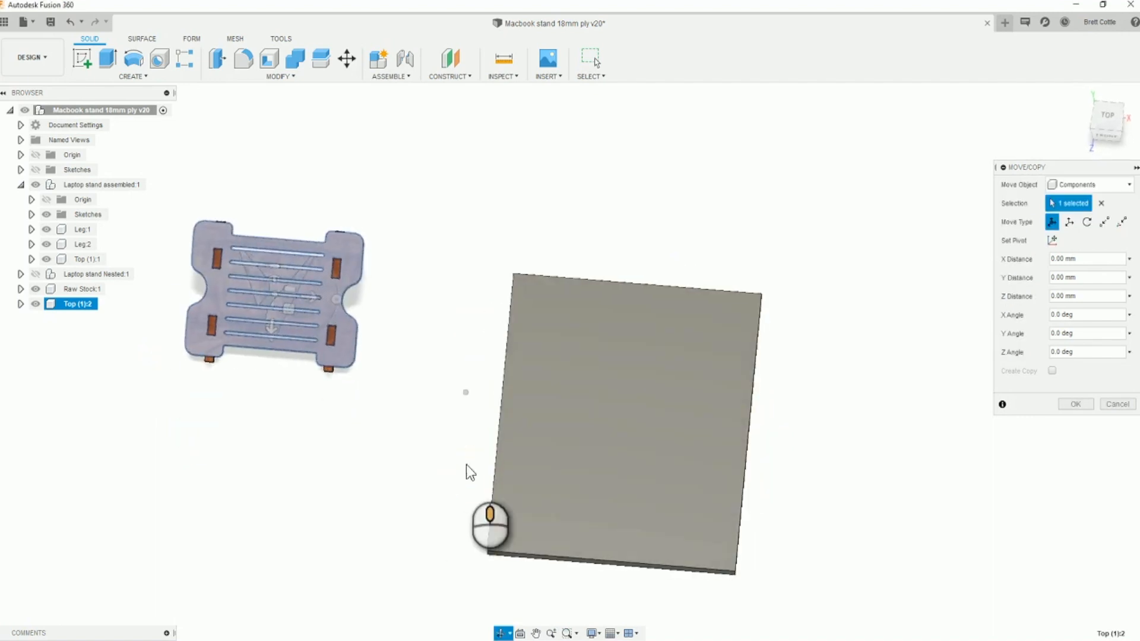
click(1107, 116)
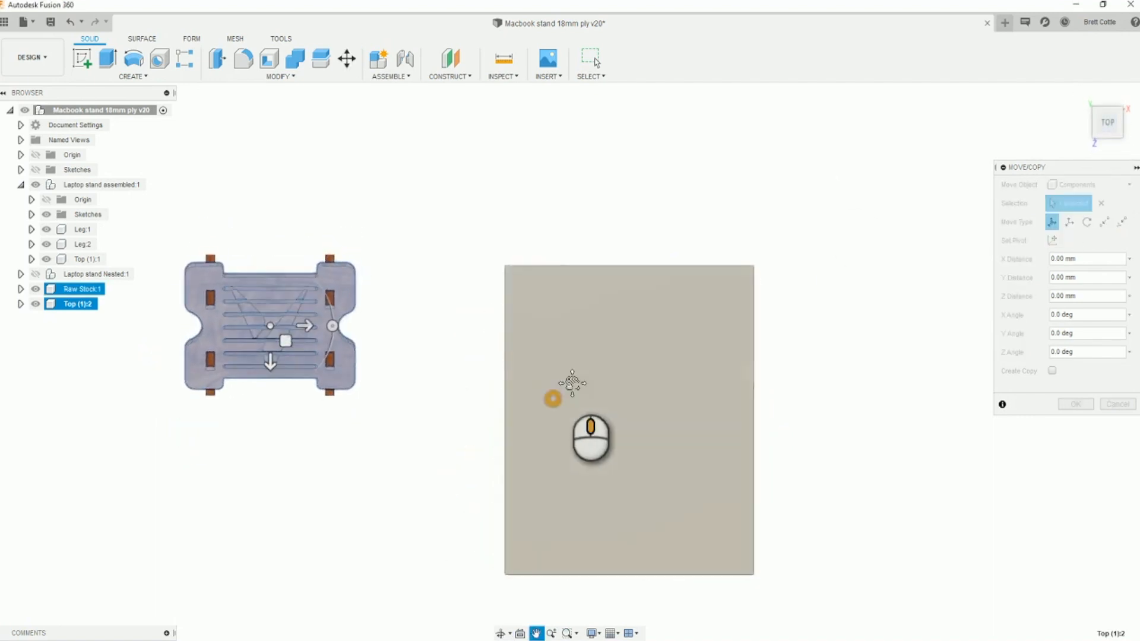
drag(342, 262, 826, 244)
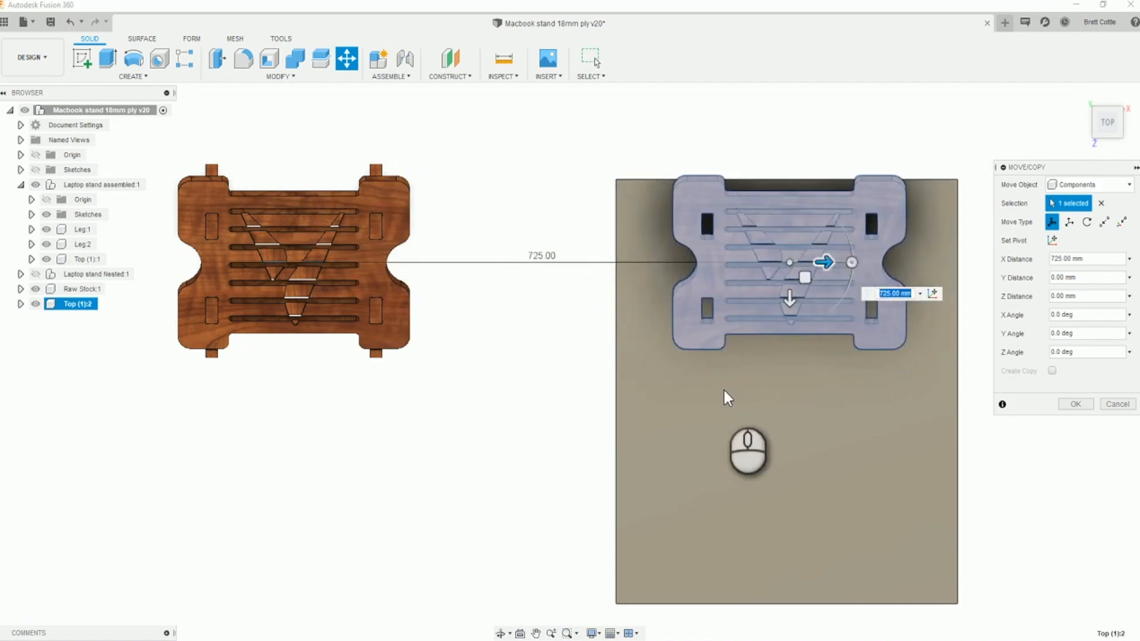
scroll(721, 418, down, 2)
middle_drag(720, 424, 633, 425)
scroll(722, 292, up, 4)
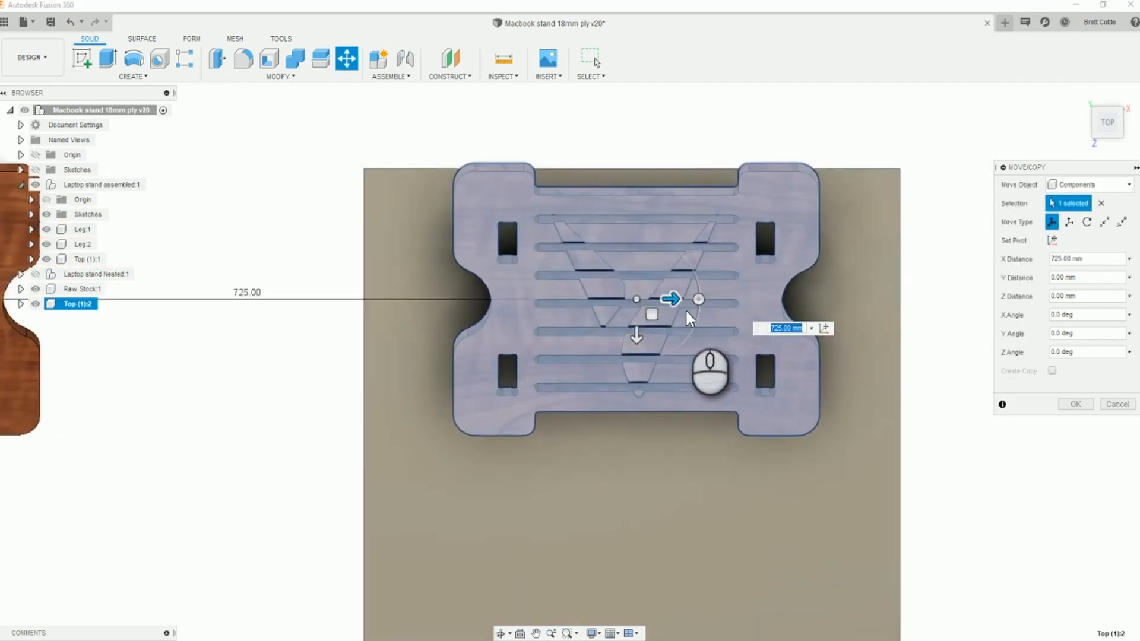
drag(675, 300, 687, 300)
scroll(636, 406, down, 2)
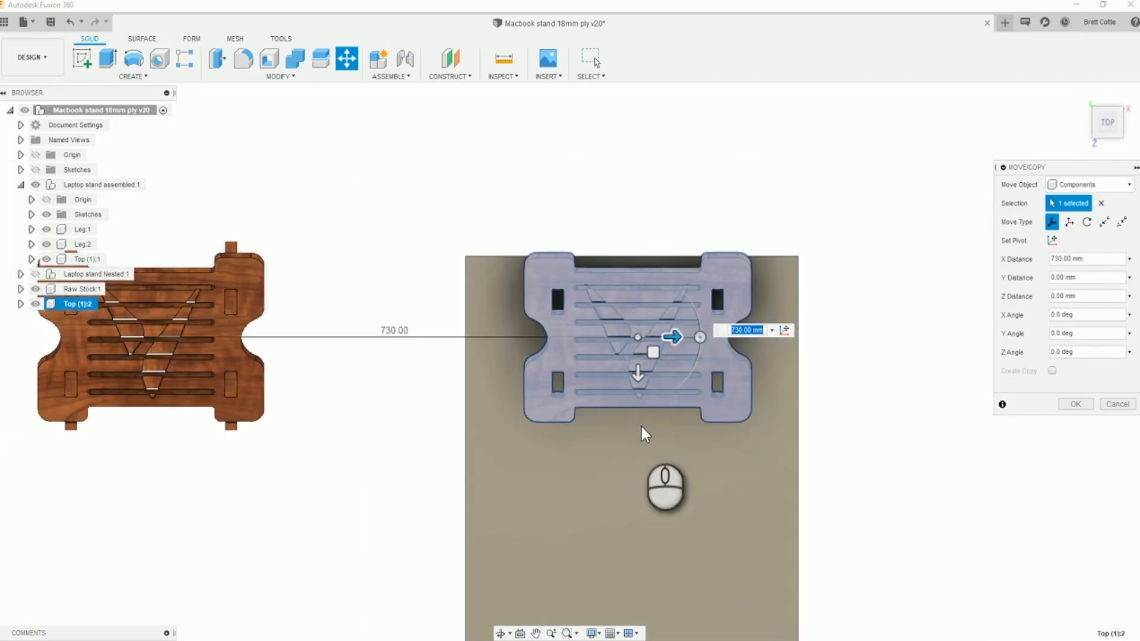
scroll(653, 442, down, 2)
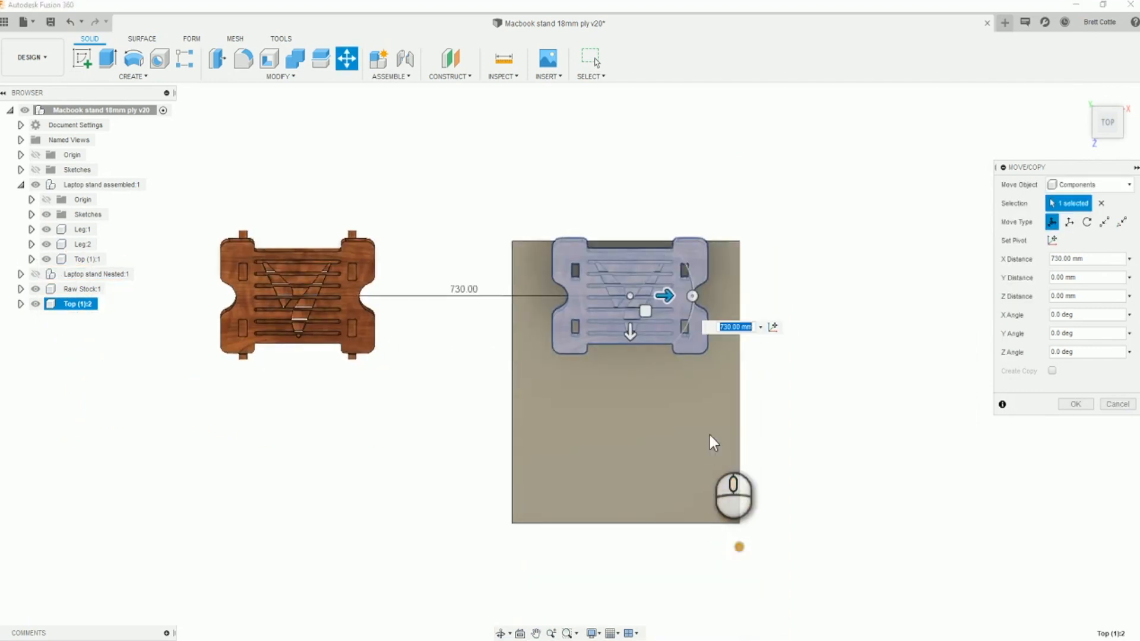
scroll(714, 442, up, 2)
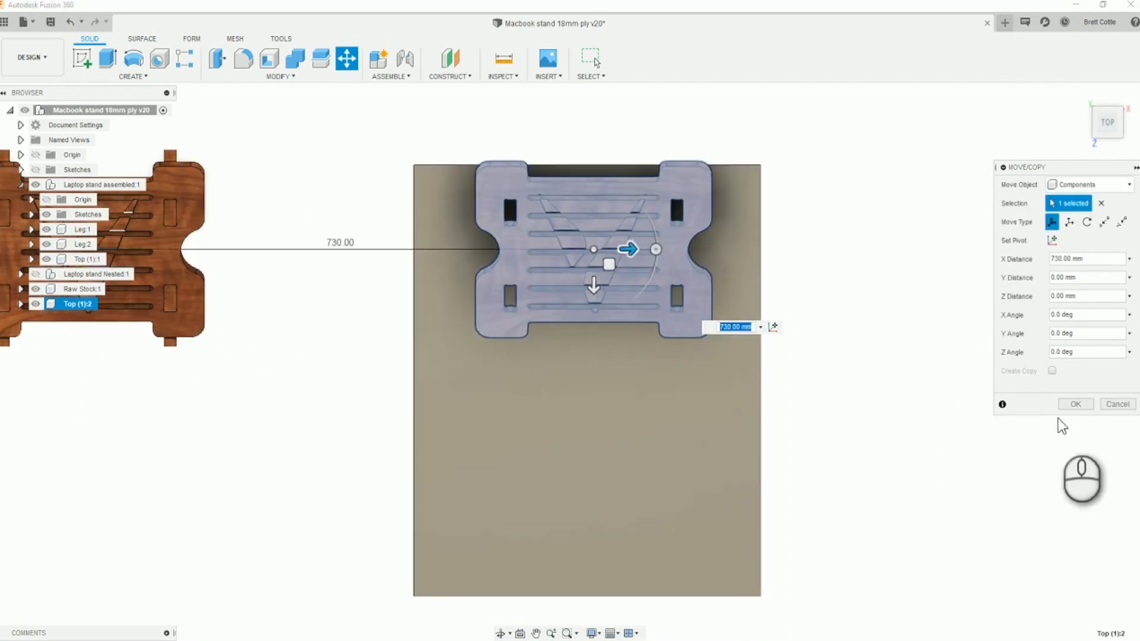
shift+middle_drag(860, 444, 826, 409)
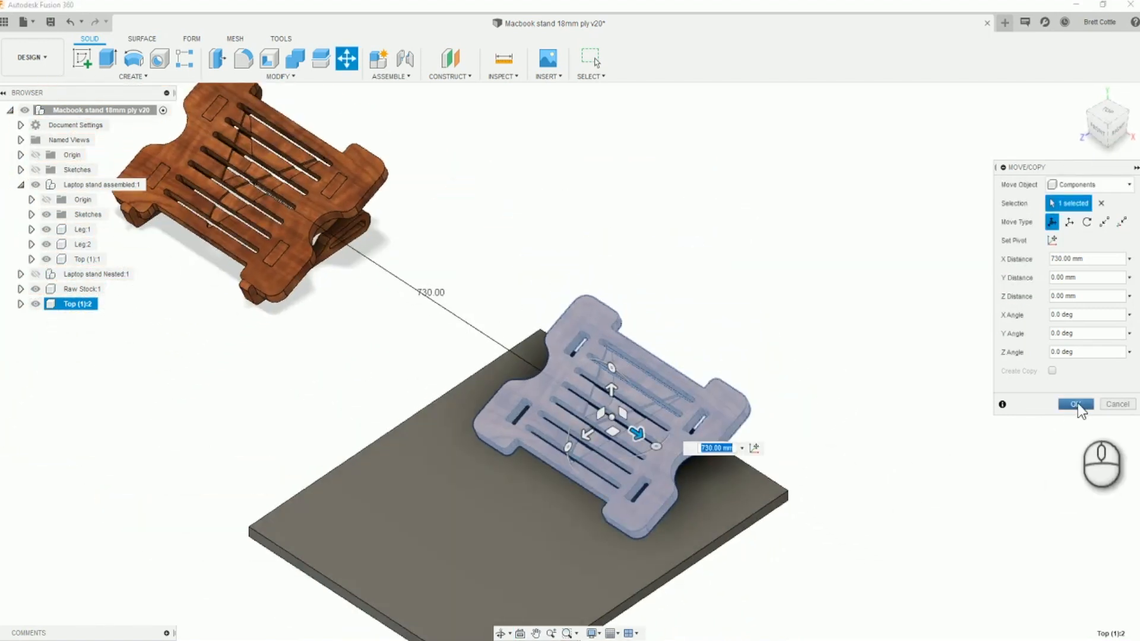
click(1076, 404)
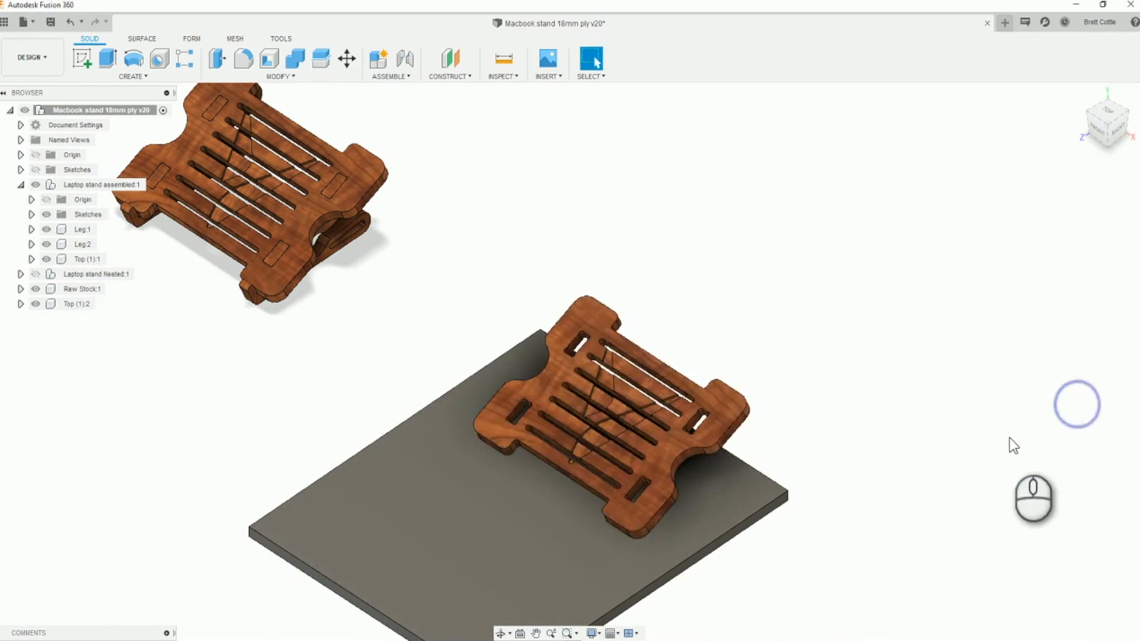
Join the copied top rigidly to the raw stock with offsets of 100 mm in X and 250 mm in Y
scroll(834, 458, down, 3)
shift+middle_drag(835, 458, 704, 426)
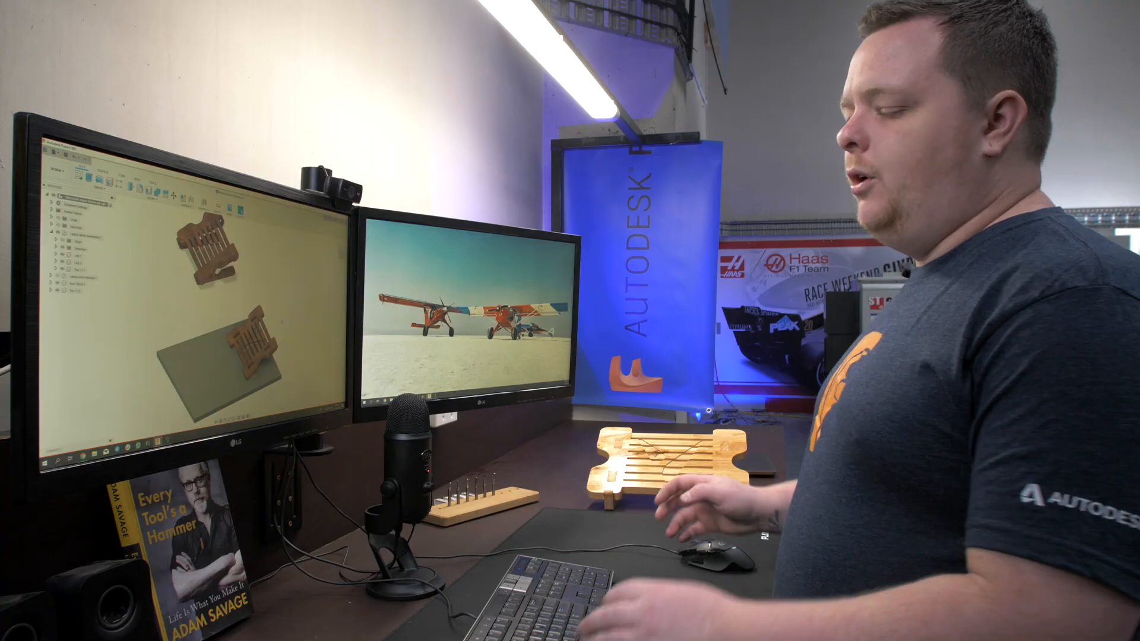
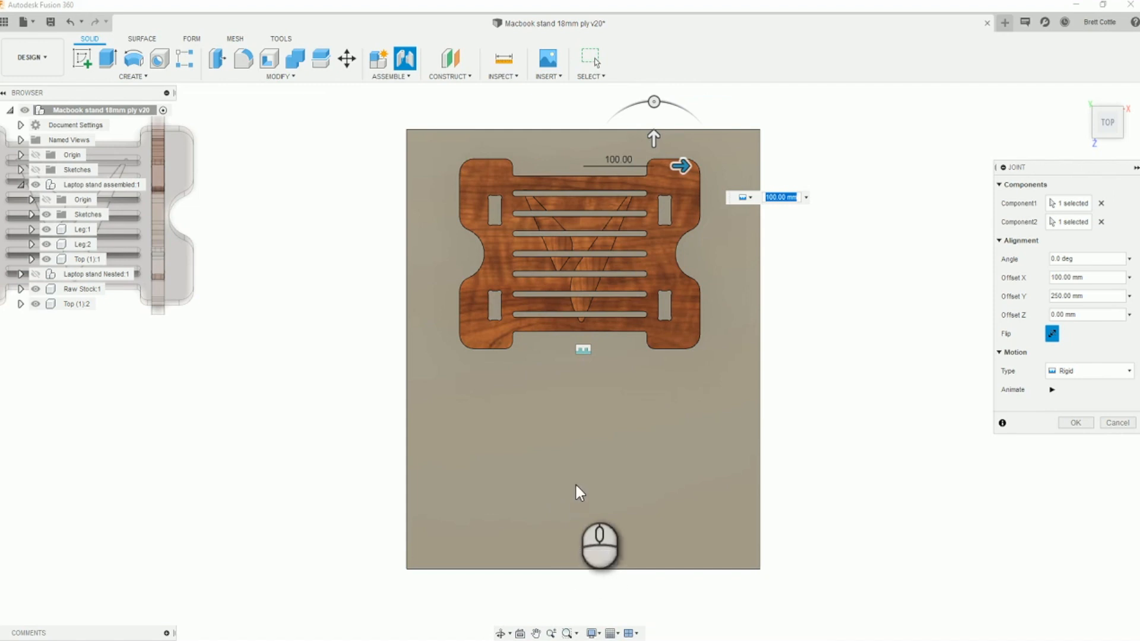
click(1078, 423)
scroll(774, 491, down, 2)
middle_drag(773, 491, 879, 448)
shift+middle_drag(662, 511, 630, 455)
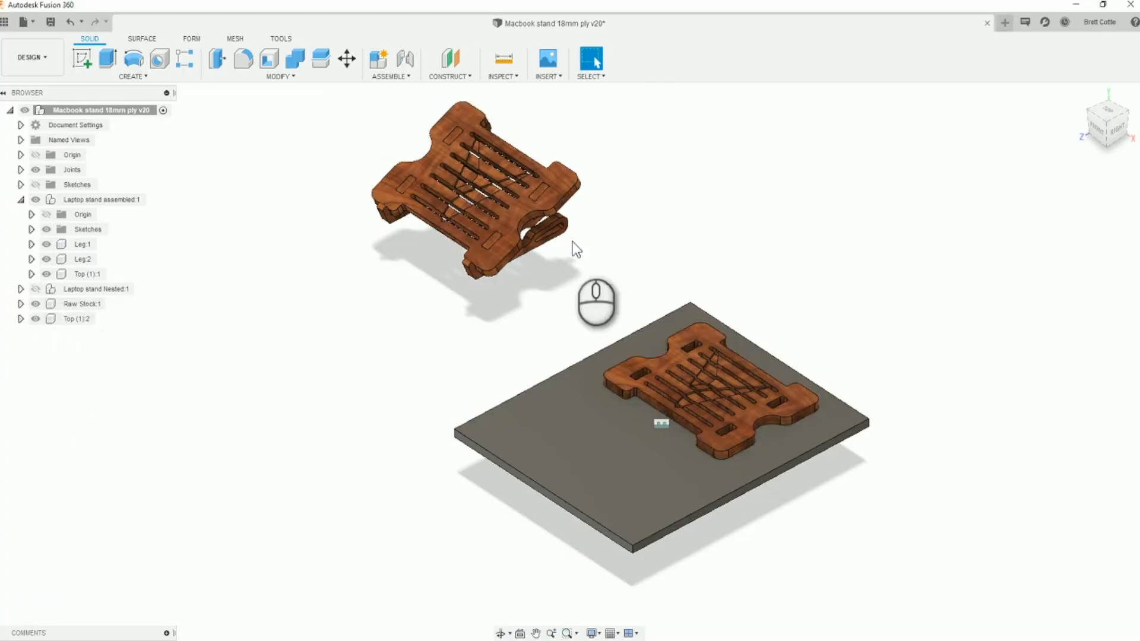
Copy the Leg:2 component from the assembled laptop stand and paste it as a linked instance into the top-level assembly
scroll(576, 244, up, 8)
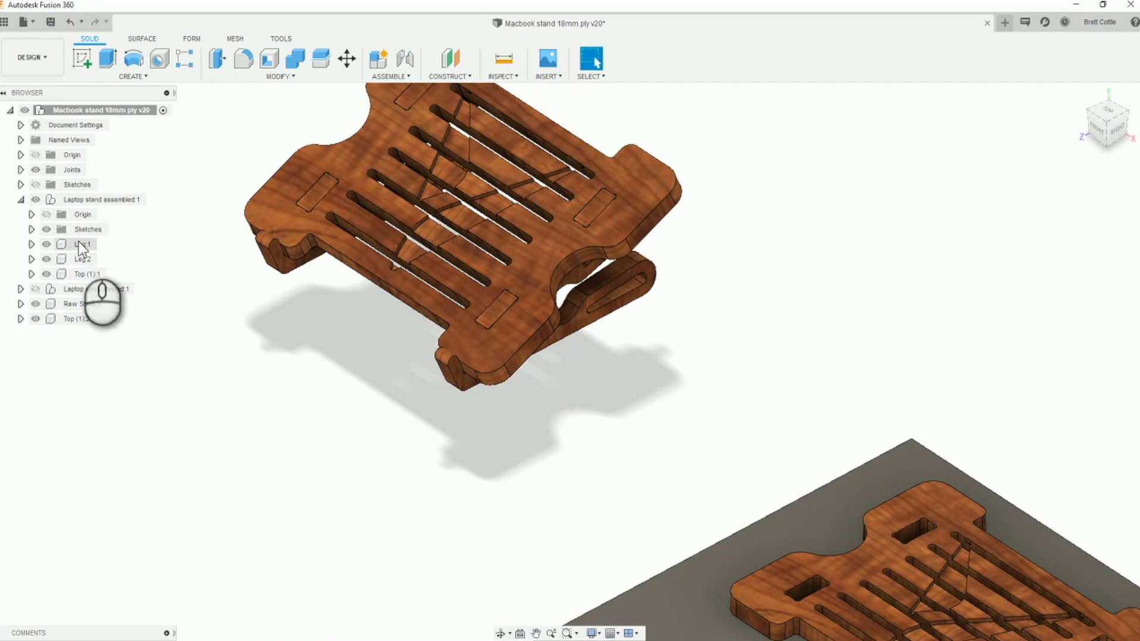
click(83, 259)
right_click(82, 261)
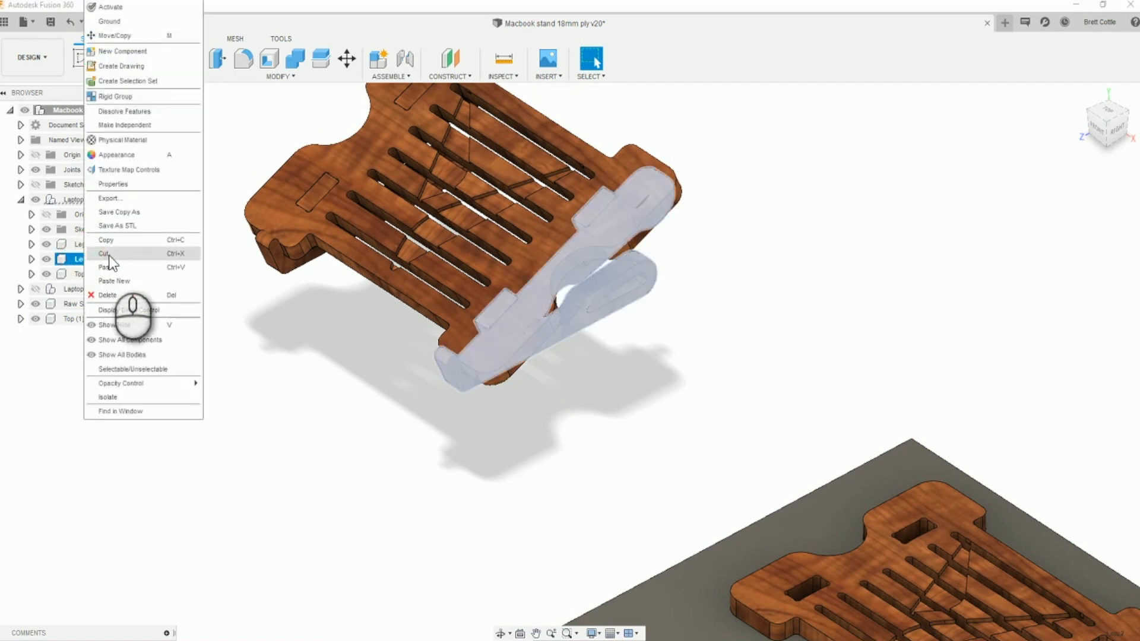
click(137, 240)
scroll(430, 415, down, 5)
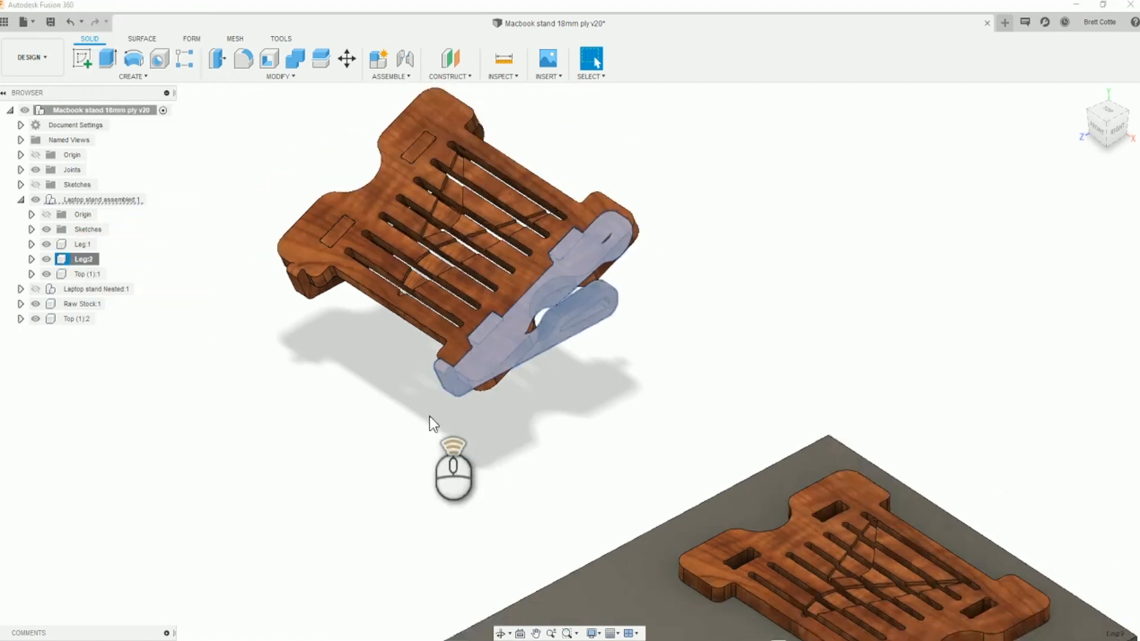
shift+middle_drag(374, 466, 420, 472)
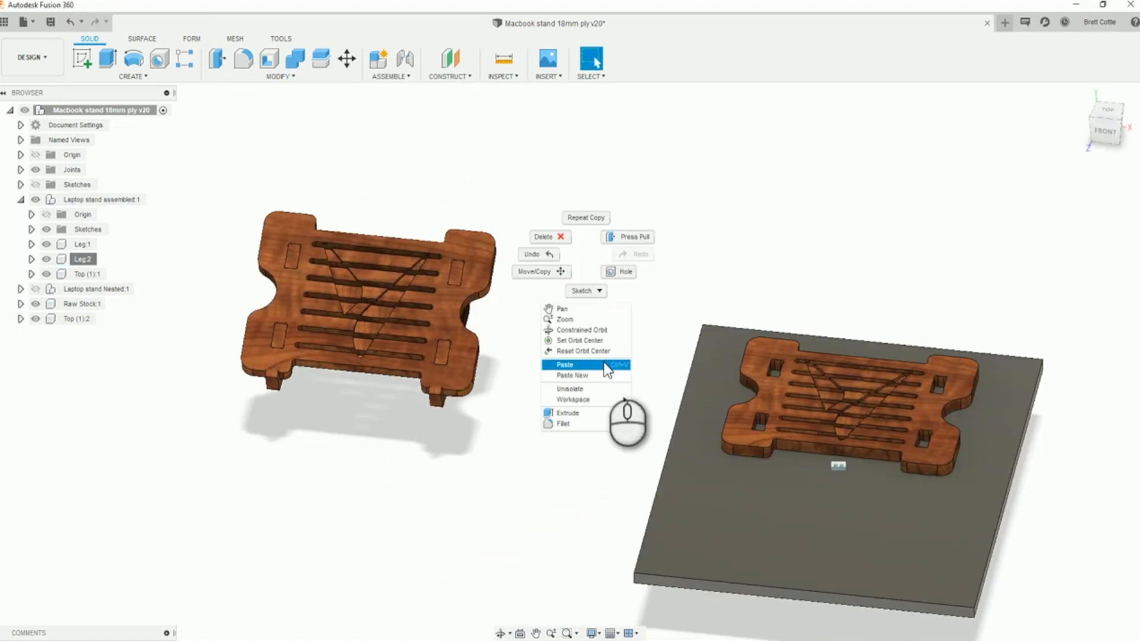
click(607, 366)
Move the pasted leg 325 mm along X toward the raw stock sheet
scroll(548, 404, down, 3)
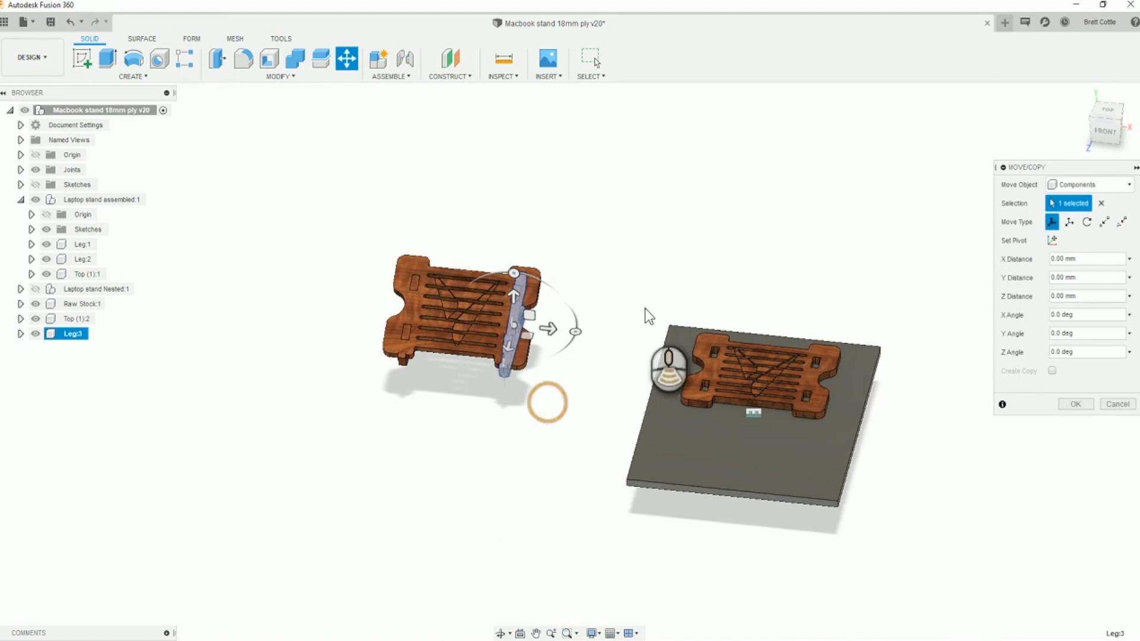
click(1105, 112)
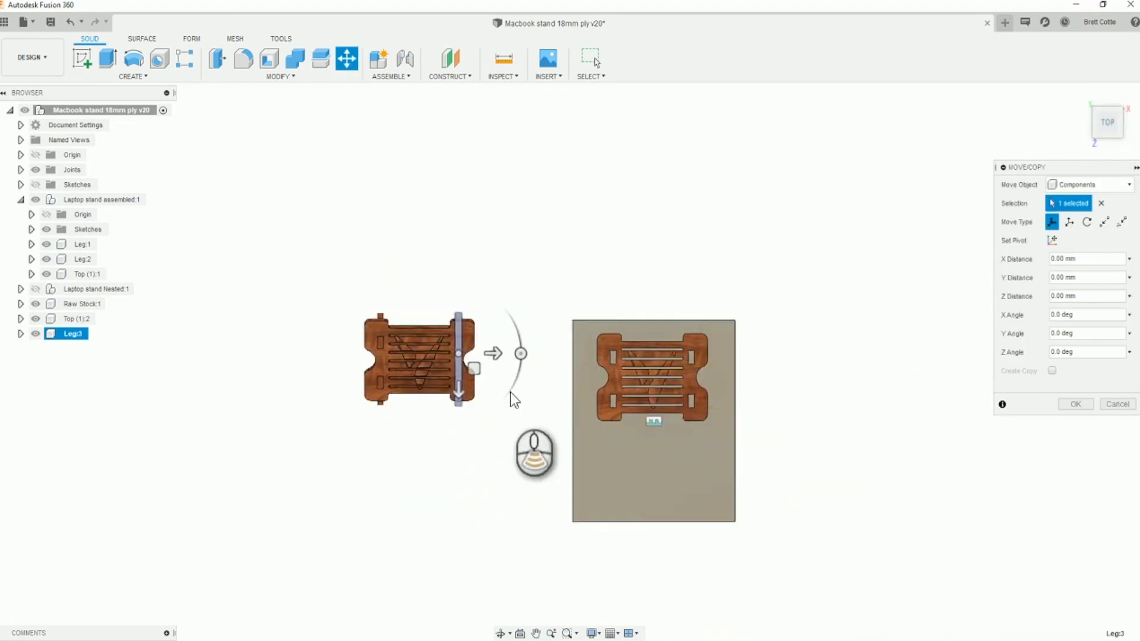
scroll(510, 392, up, 4)
drag(447, 313, 665, 316)
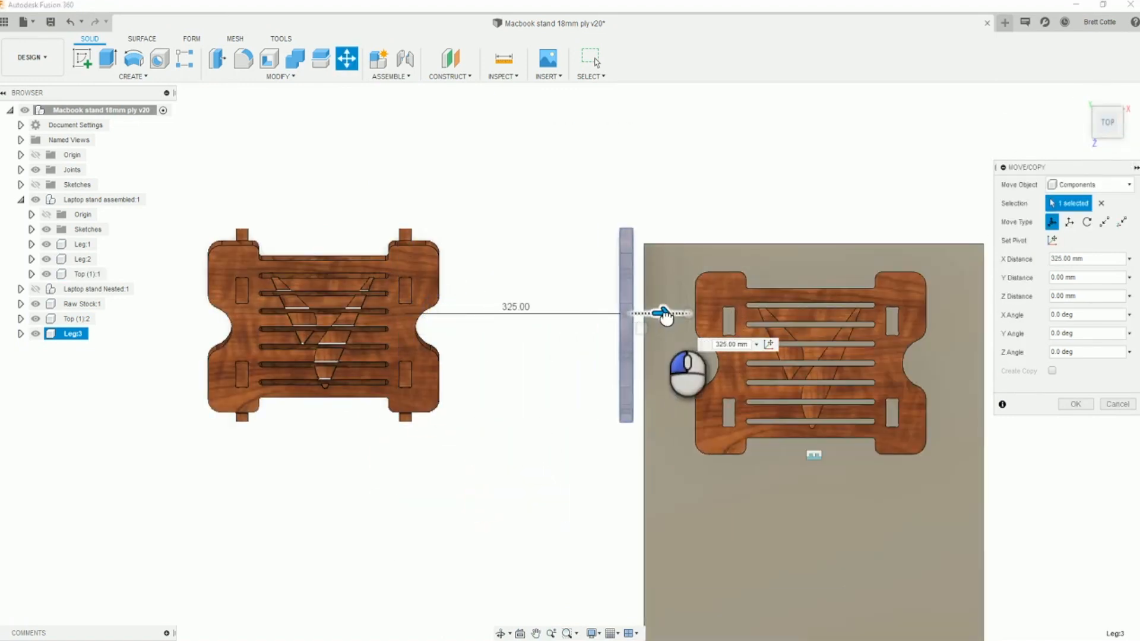
scroll(585, 465, down, 1)
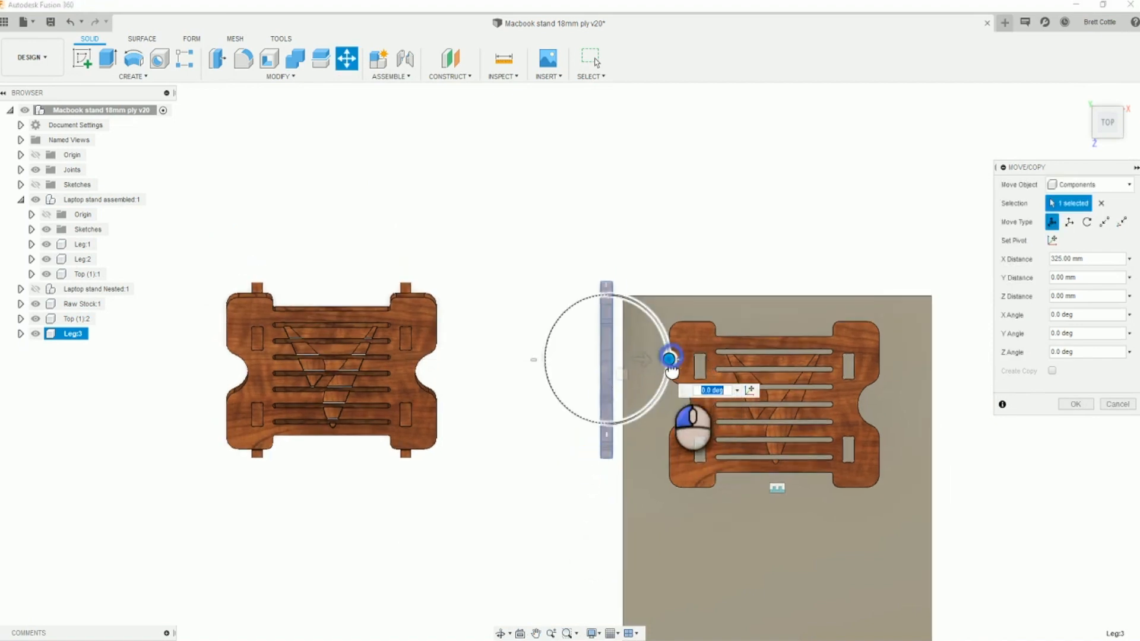
Rotate the pasted leg -90 degrees about Y and 75 degrees about Z to lay it nearly flat, and confirm the move
scroll(543, 546, down, 2)
shift+middle_drag(542, 546, 524, 485)
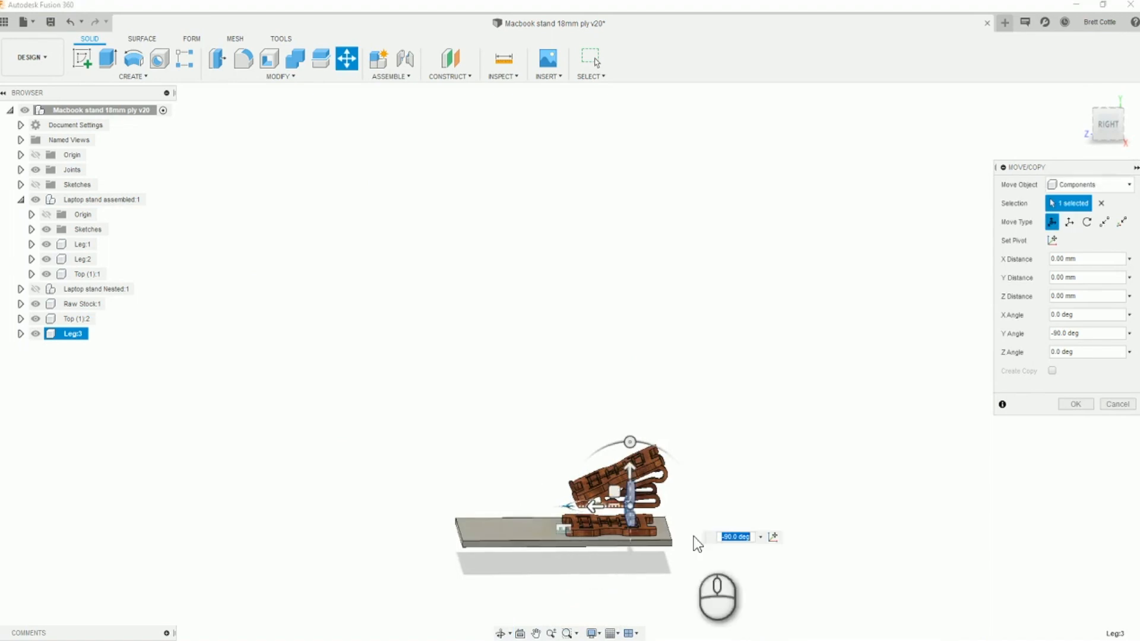
scroll(694, 536, up, 5)
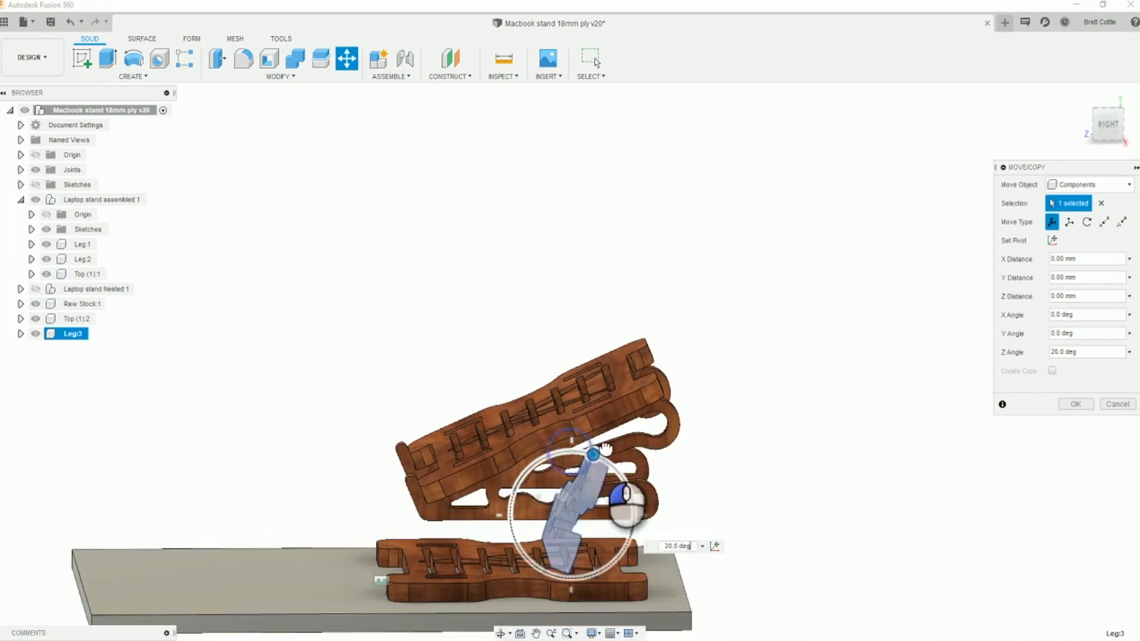
shift+middle_drag(653, 495, 499, 495)
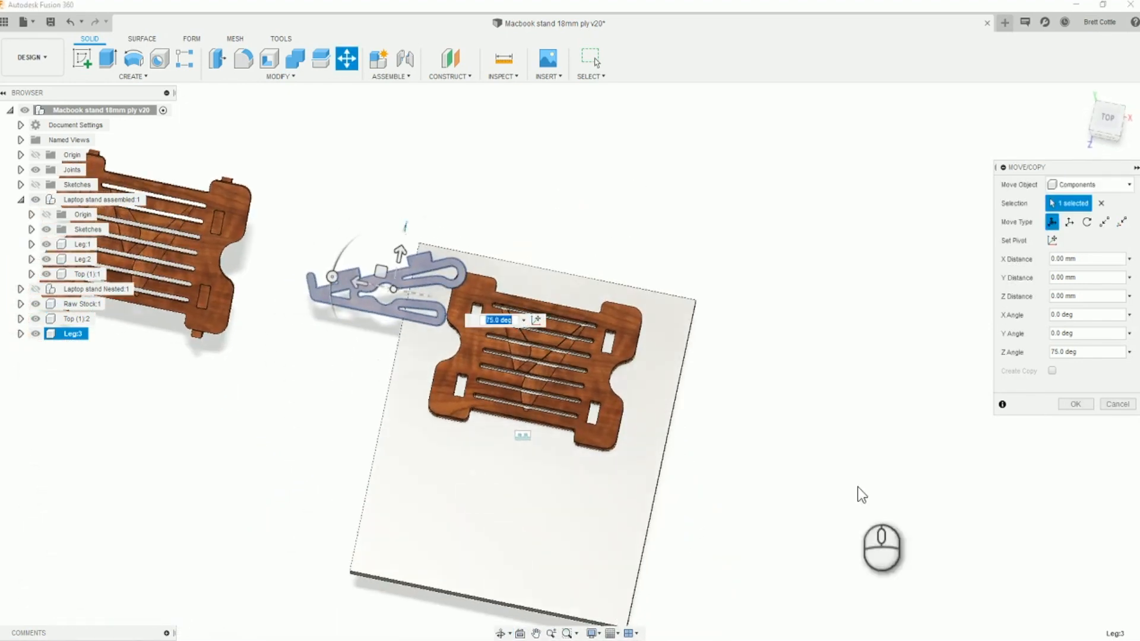
click(1074, 405)
Start a rigid joint between the centre of the pasted leg's underside and the centre of the raw stock's upper face
shift+middle_drag(586, 385, 444, 419)
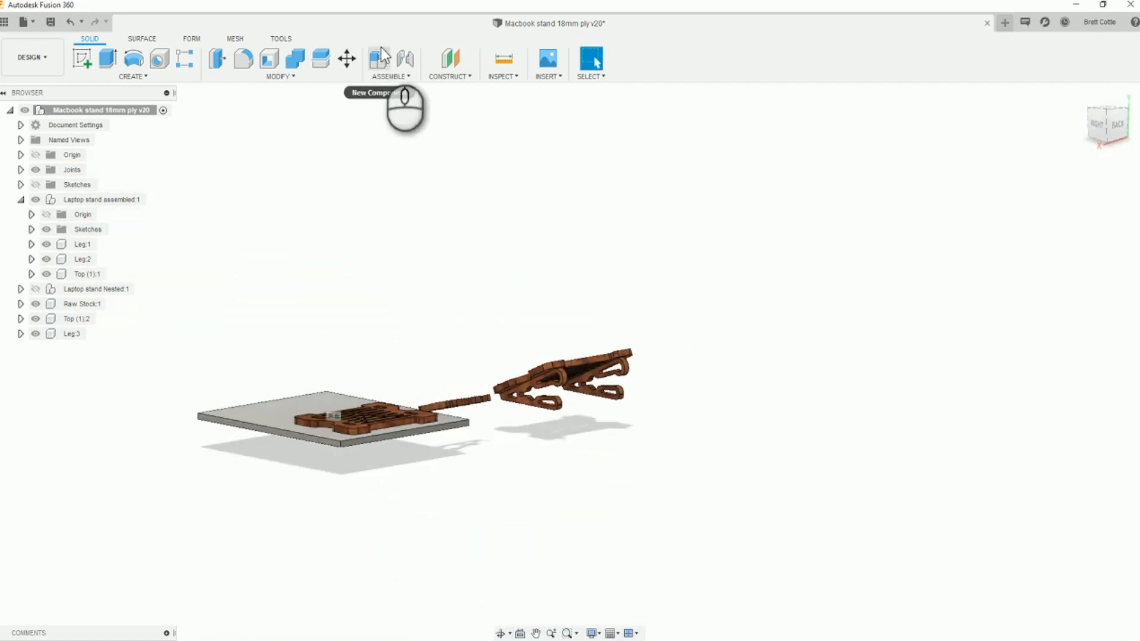
click(409, 60)
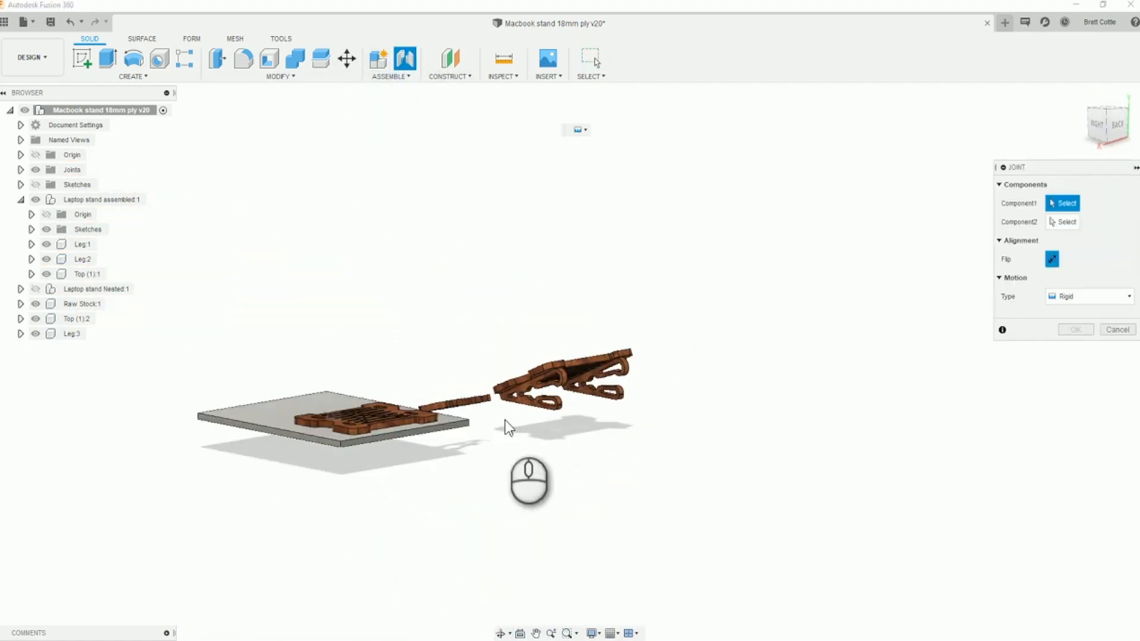
scroll(505, 419, up, 5)
shift+middle_drag(476, 432, 447, 433)
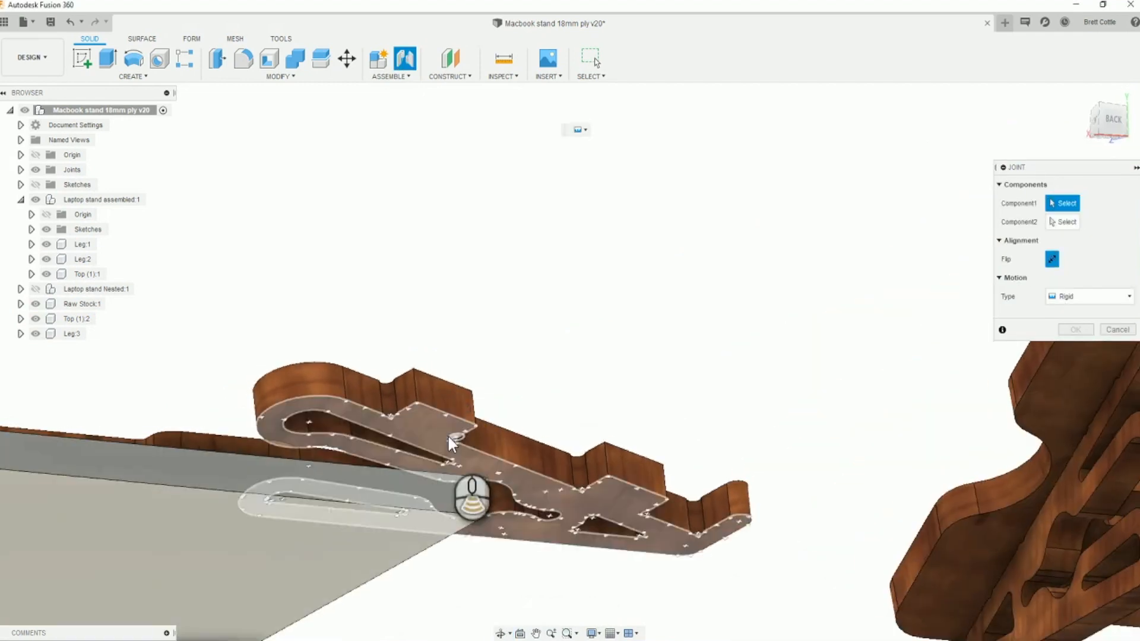
scroll(445, 435, up, 4)
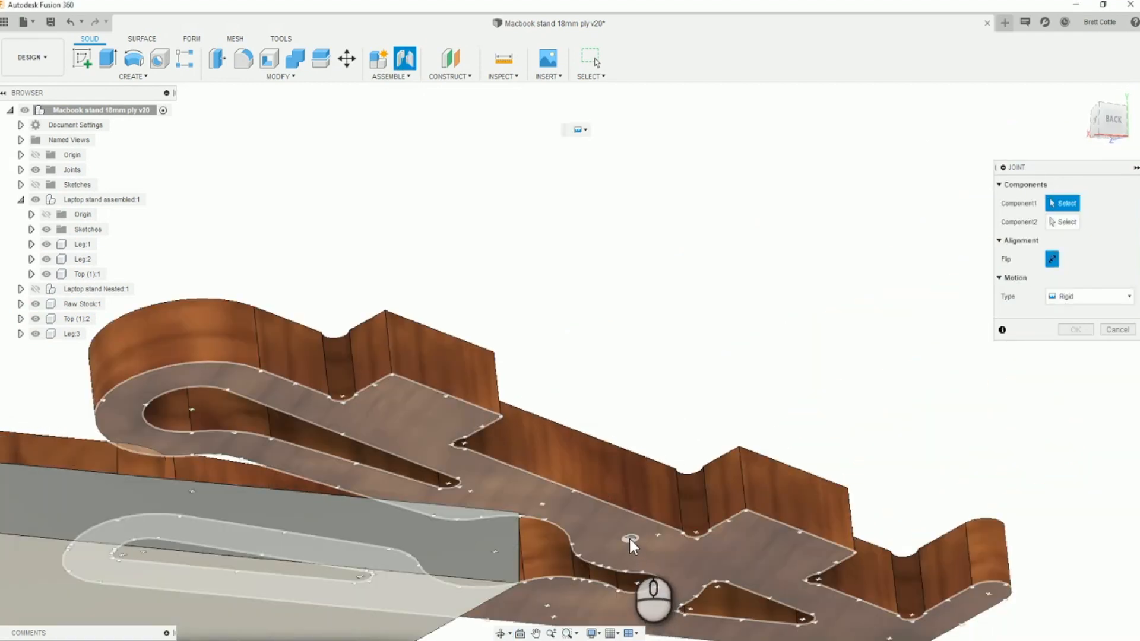
click(629, 537)
scroll(518, 494, down, 3)
scroll(517, 494, down, 3)
shift+middle_drag(310, 486, 438, 443)
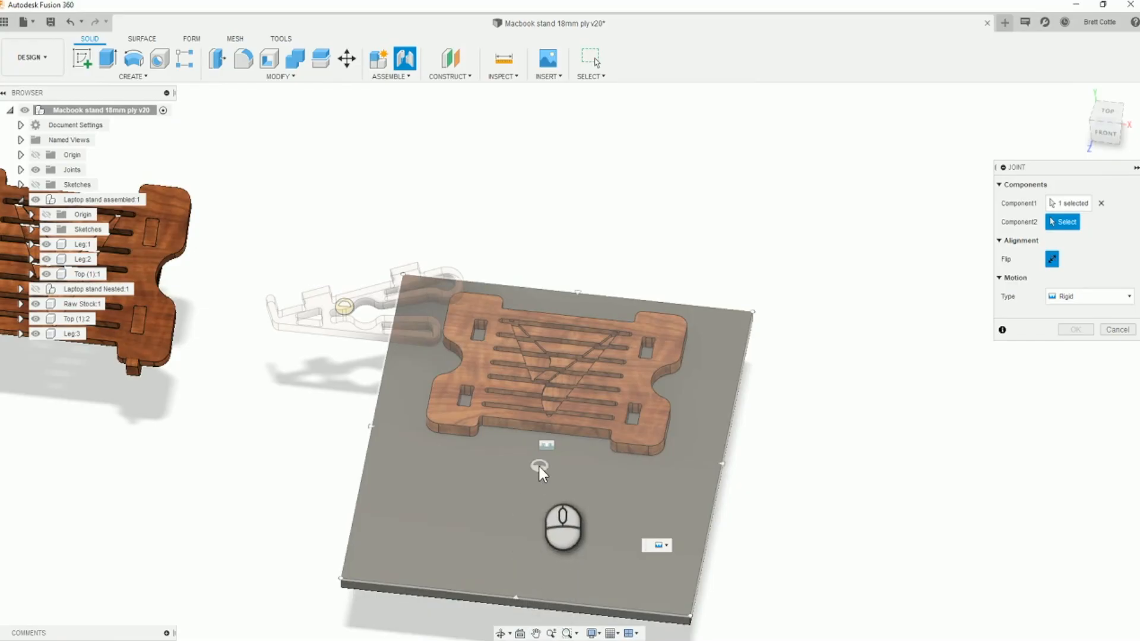
scroll(539, 467, up, 2)
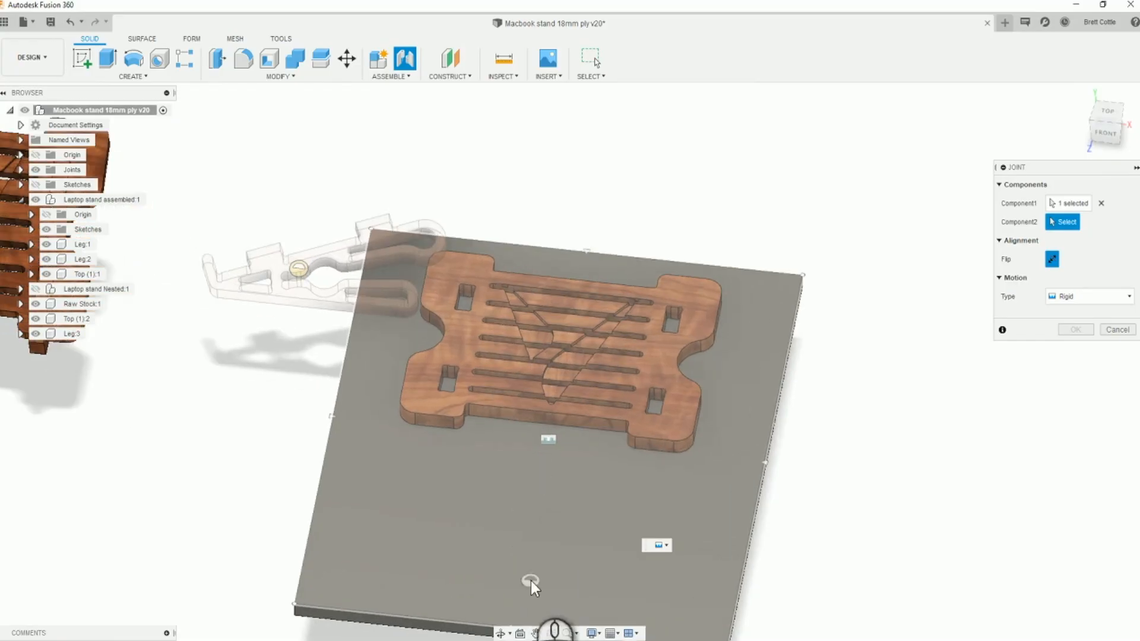
click(546, 445)
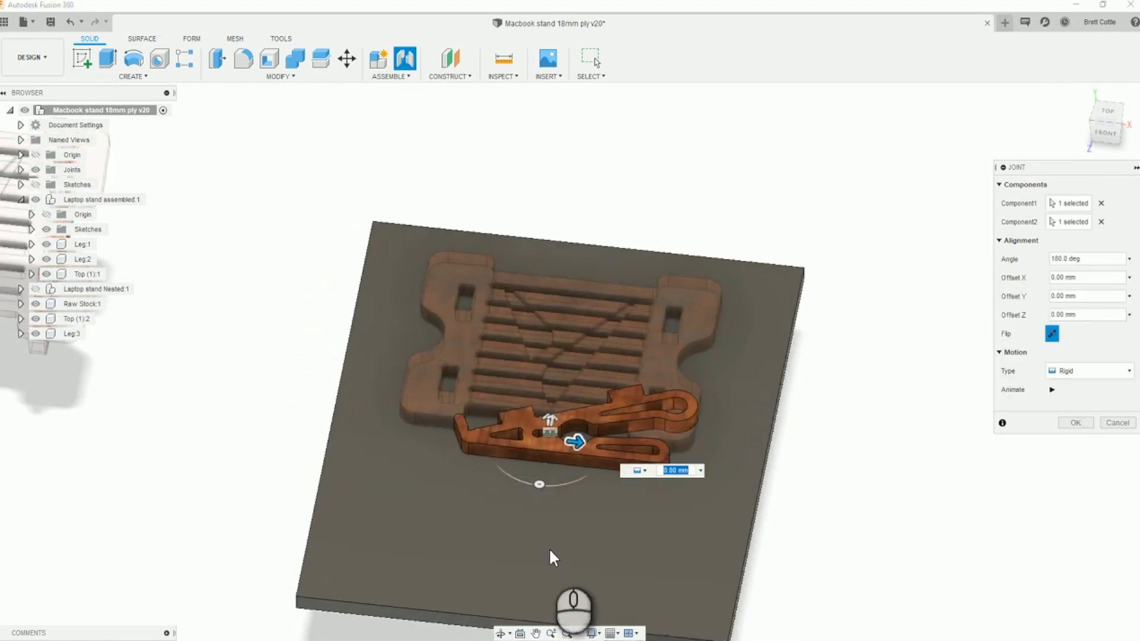
Offset the leg's joint by -210 mm in Y to place it near the stock's front edge, and confirm the joint
scroll(552, 558, down, 3)
shift+middle_drag(570, 567, 600, 594)
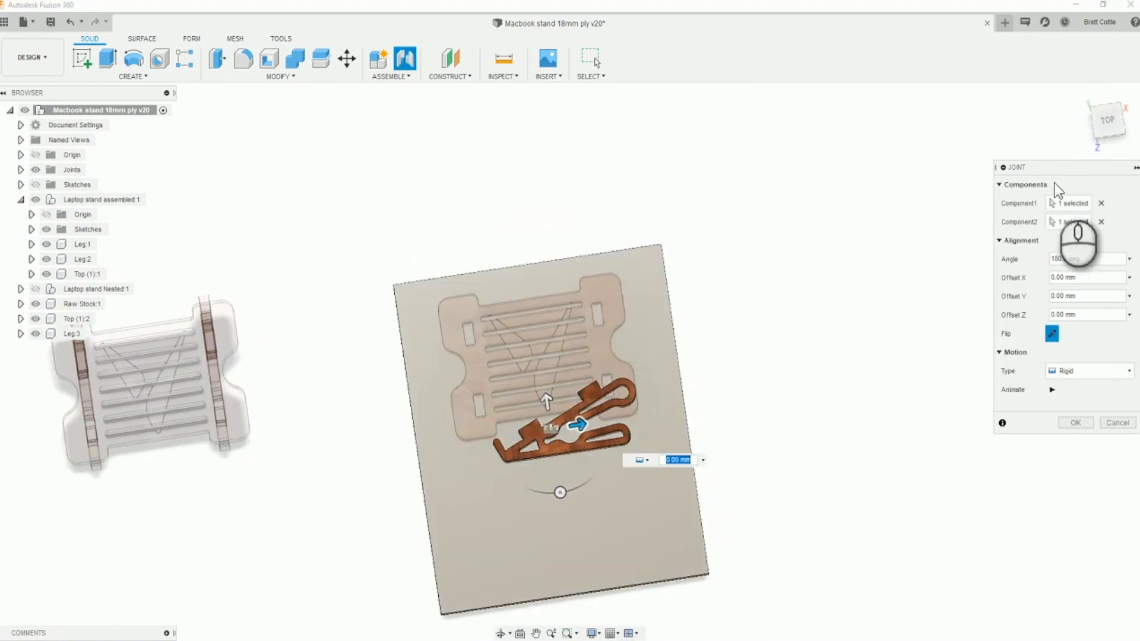
scroll(504, 506, up, 3)
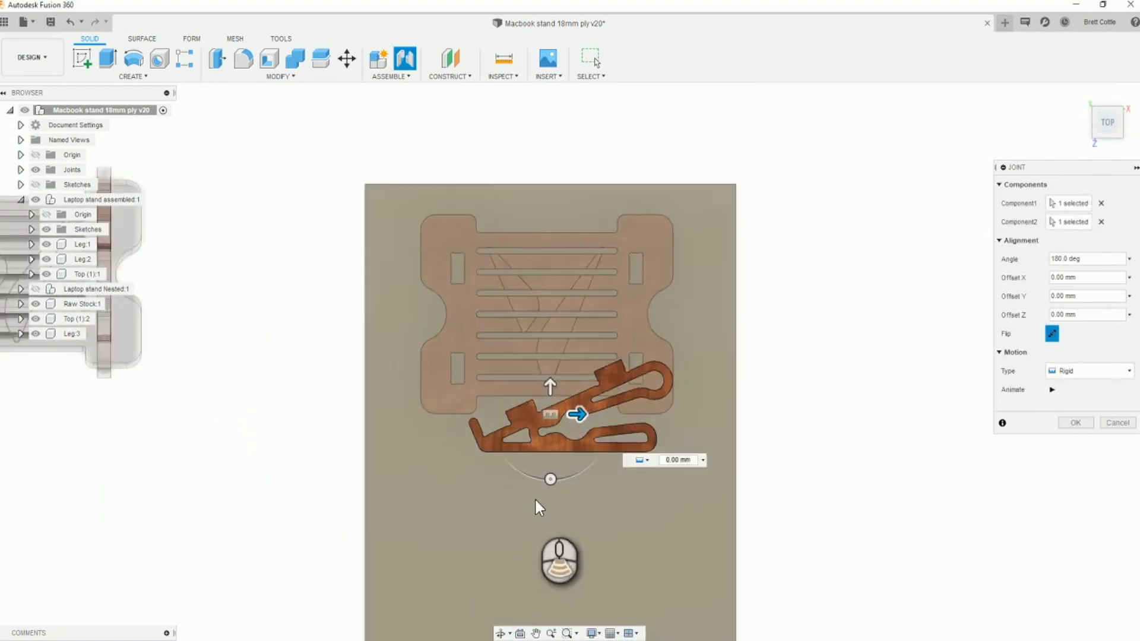
middle_drag(534, 497, 507, 334)
drag(524, 209, 521, 392)
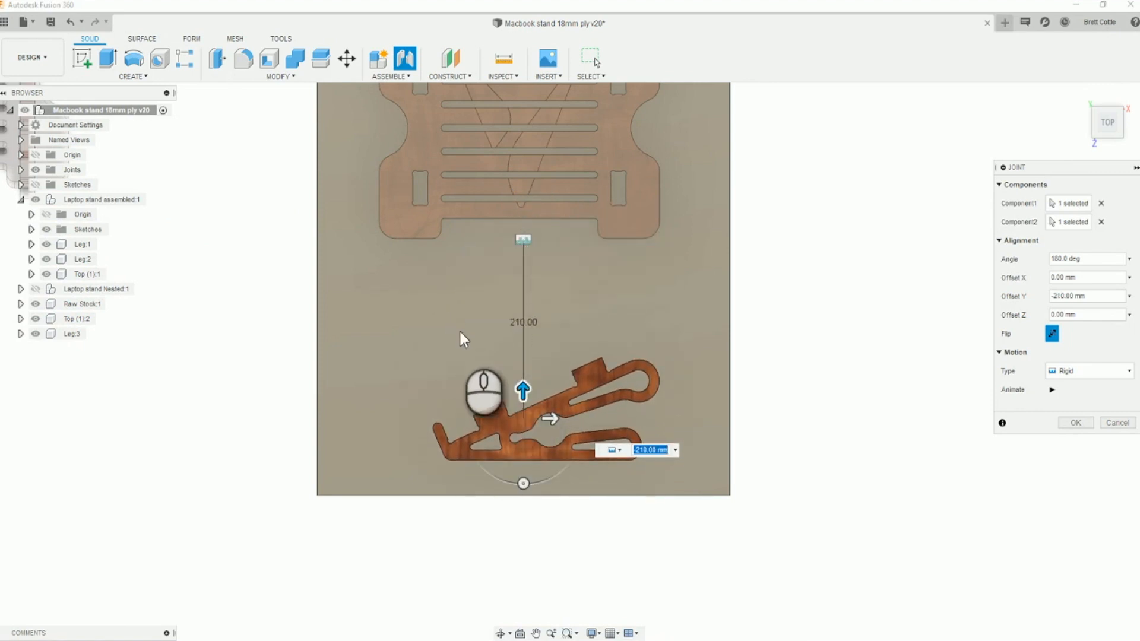
click(1076, 426)
Copy the Leg:1 component from the assembled laptop stand and paste it as a linked instance into the top-level assembly
scroll(378, 510, up, 3)
middle_drag(379, 511, 650, 490)
shift+middle_drag(517, 496, 558, 442)
scroll(241, 348, down, 3)
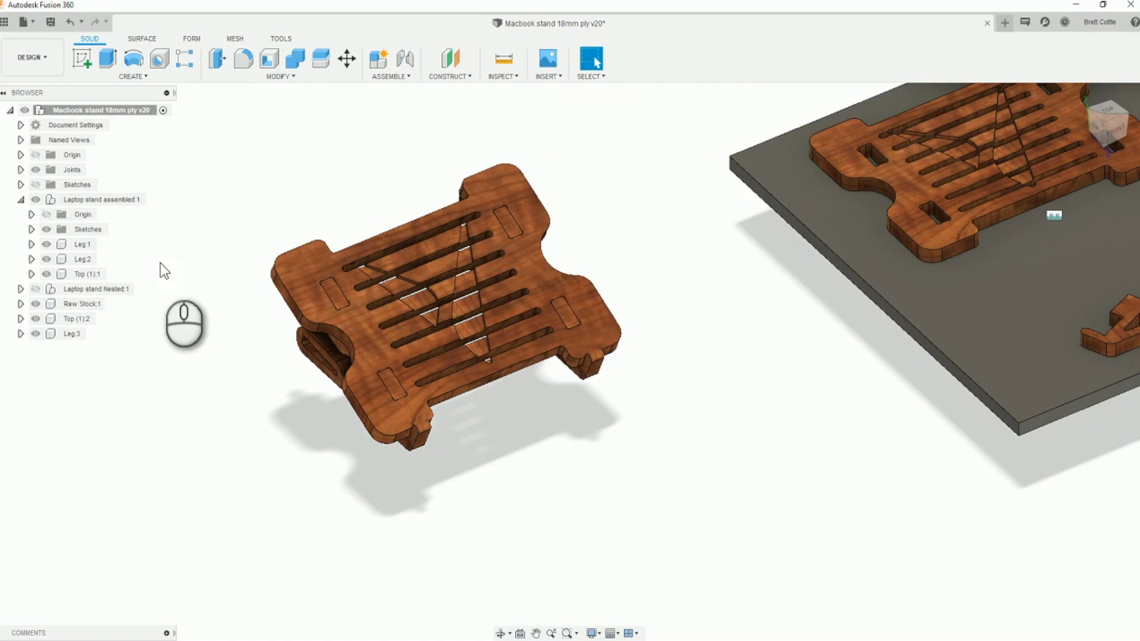
click(83, 244)
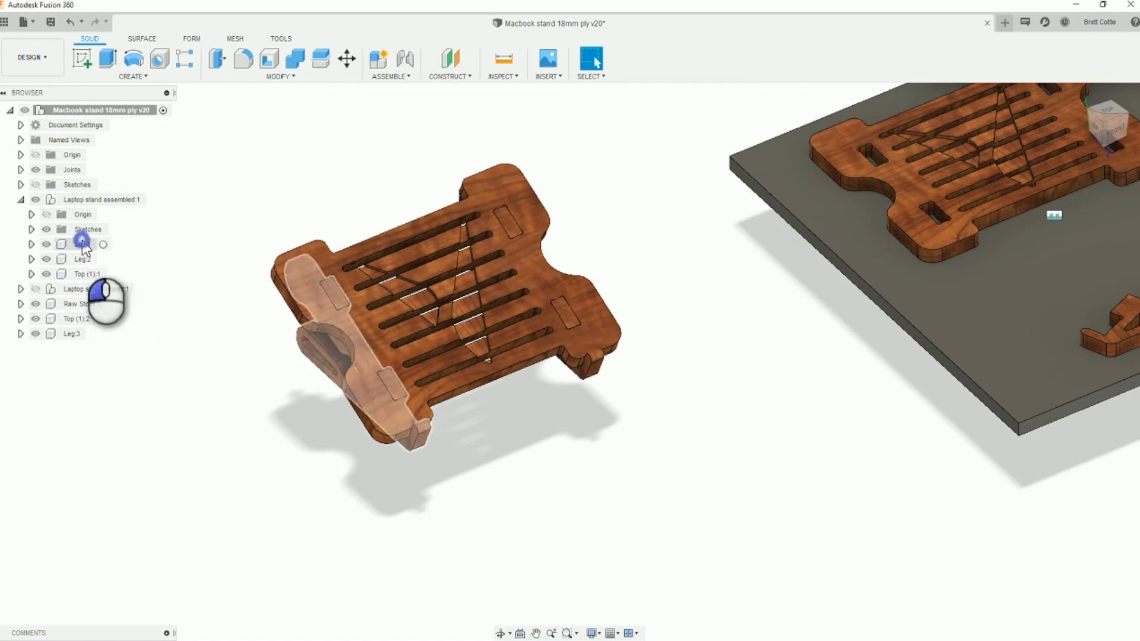
right_click(89, 246)
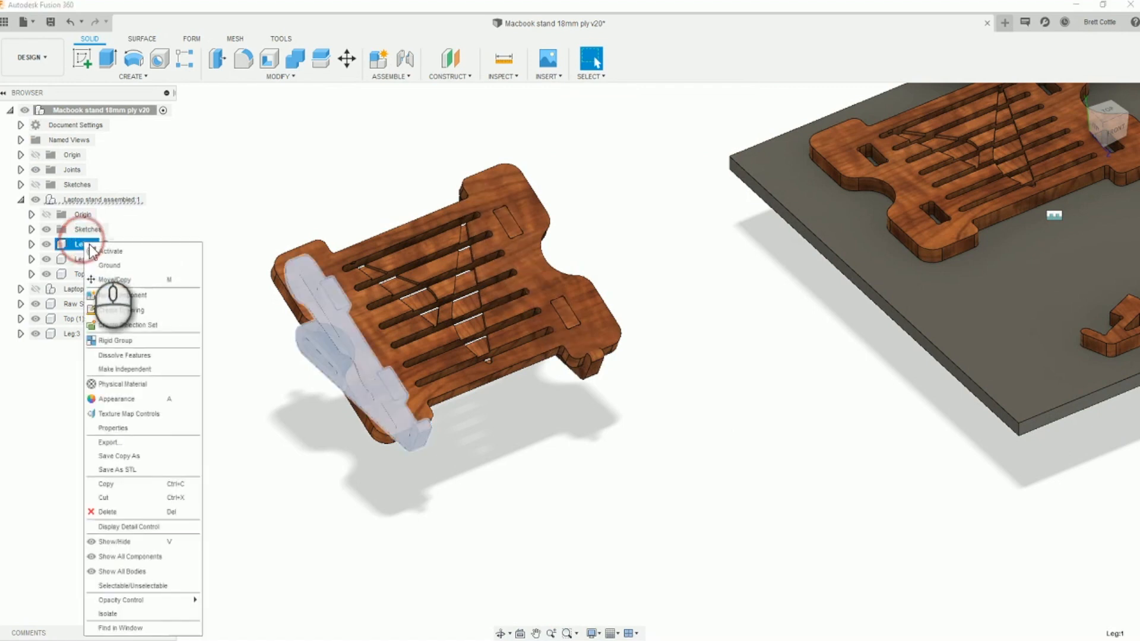
click(127, 484)
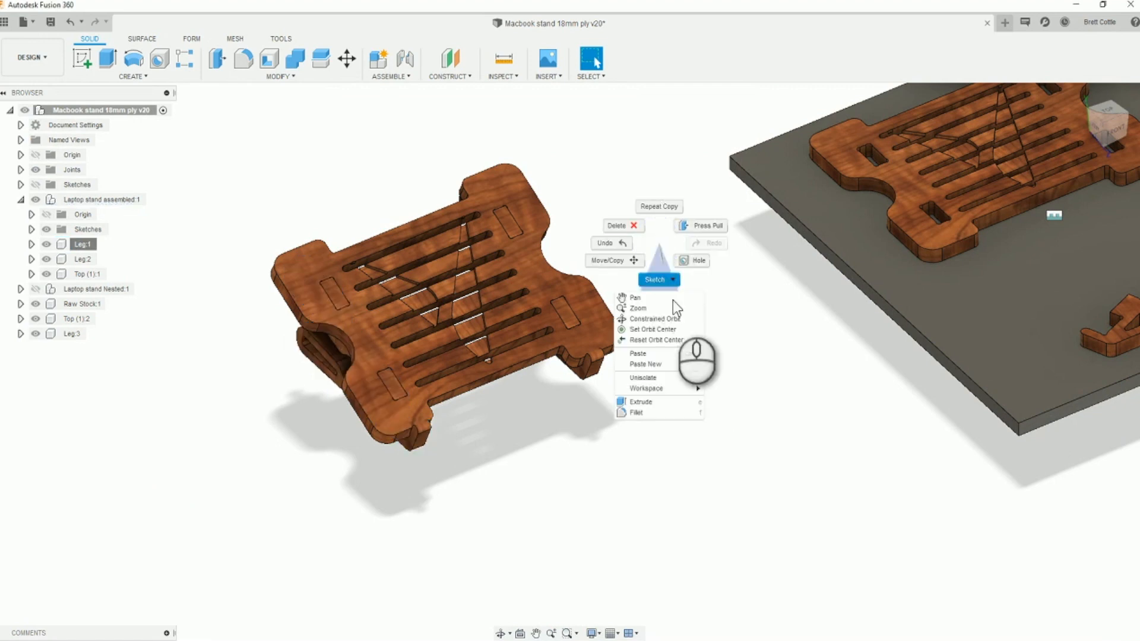
click(663, 357)
Move the second pasted leg between the stand and the stock, rotate it 75 degrees about Z and 90 degrees about X, and confirm
shift+middle_drag(644, 393, 541, 474)
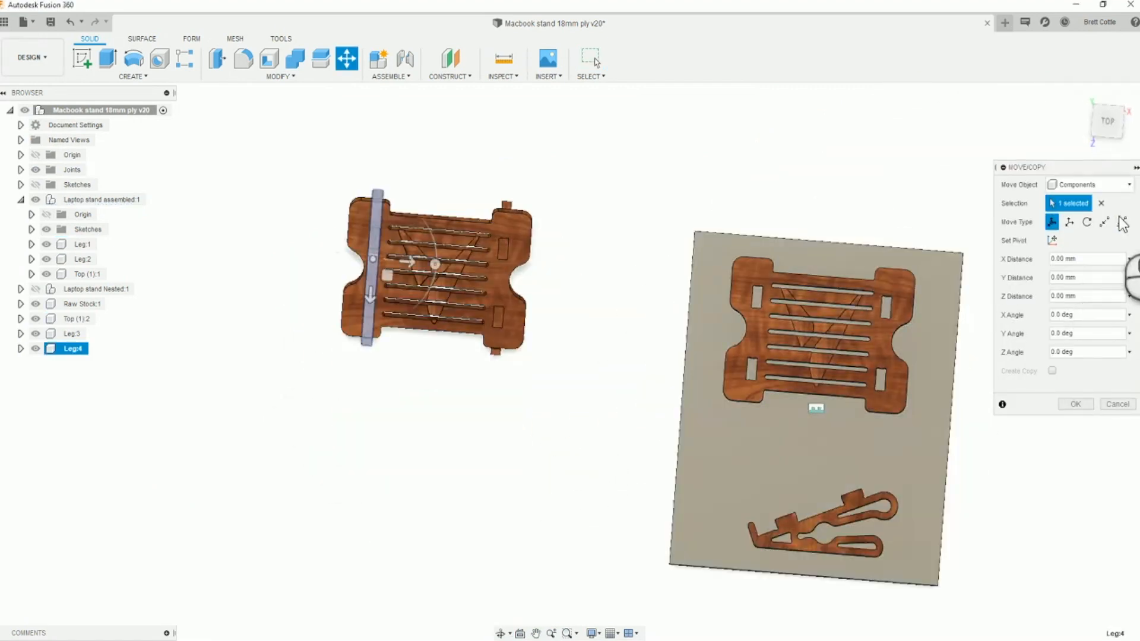
shift+middle_drag(444, 310, 401, 285)
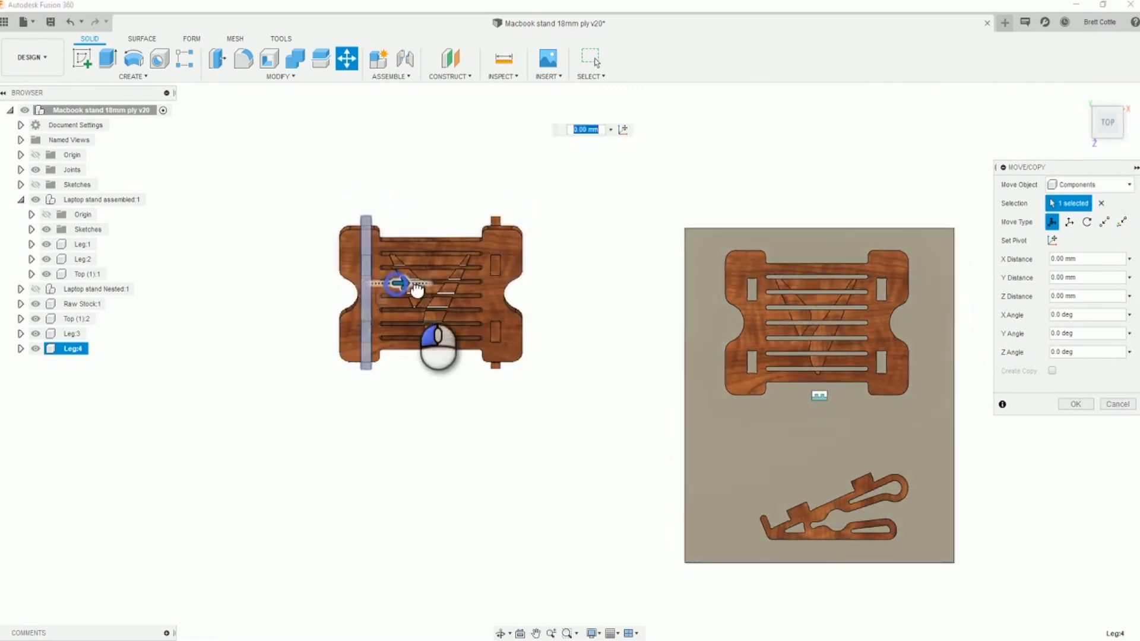
shift+middle_drag(642, 487, 574, 300)
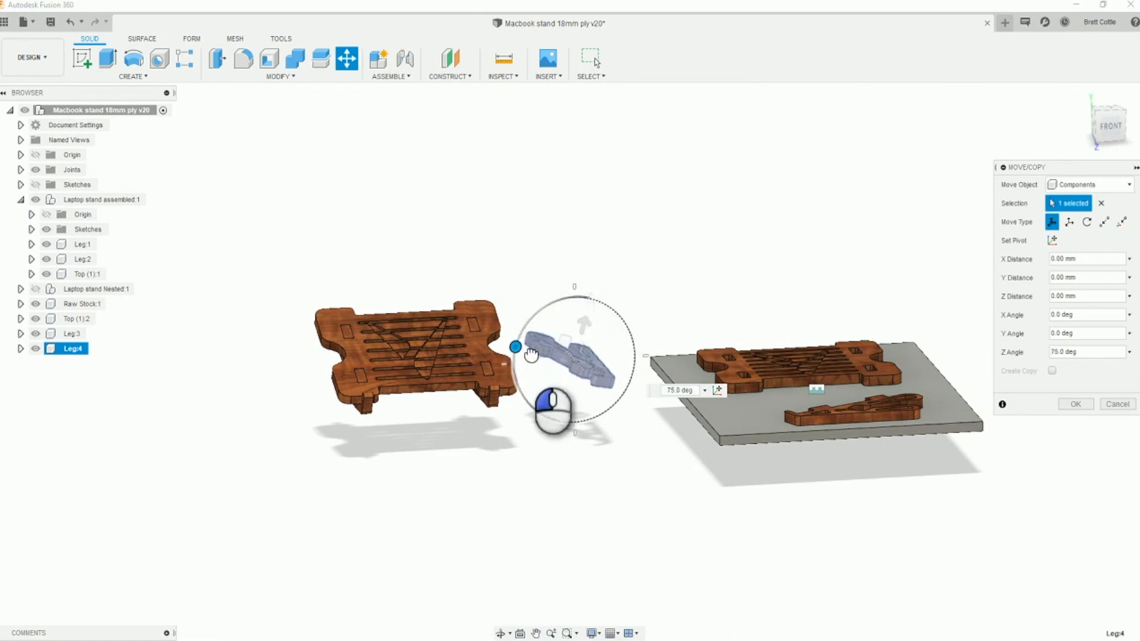
shift+middle_drag(596, 431, 587, 468)
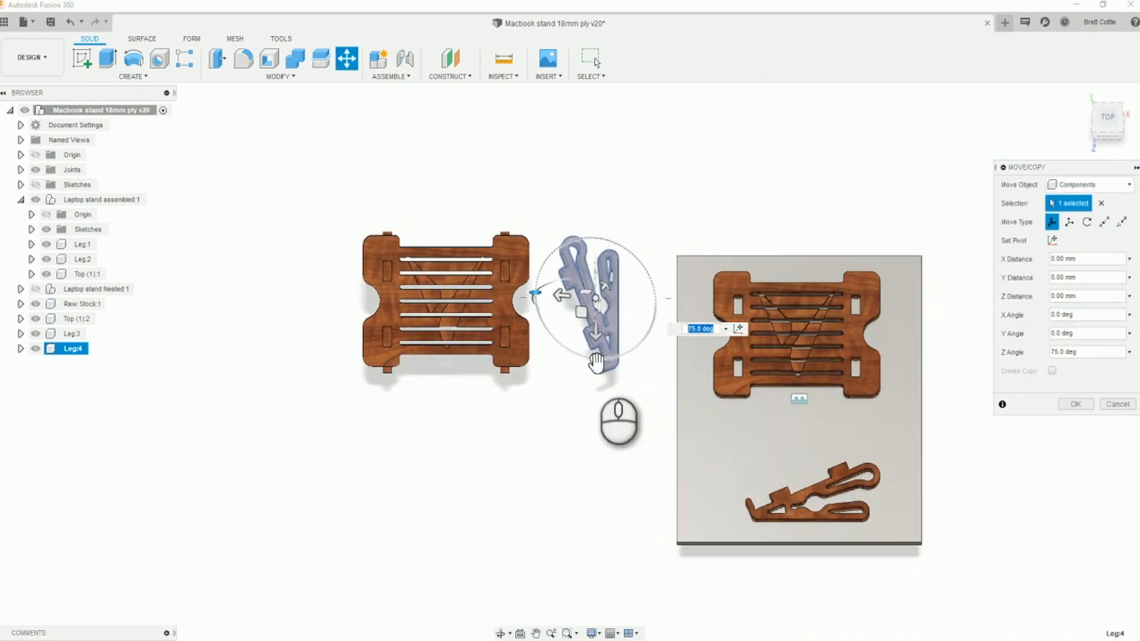
drag(596, 362, 640, 348)
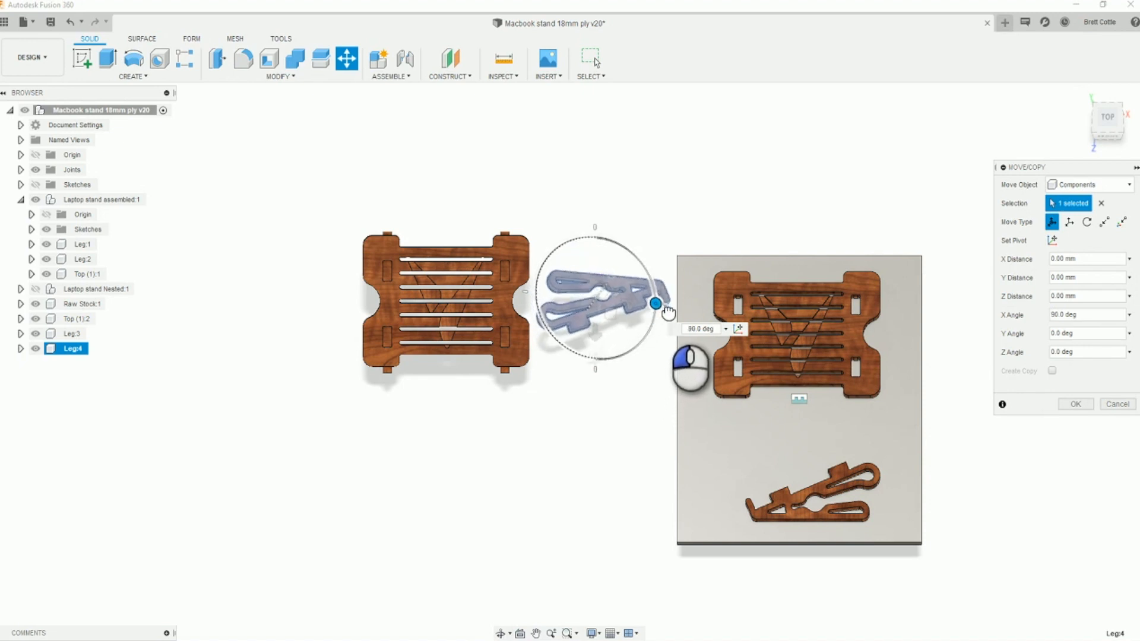
shift+middle_drag(646, 469, 635, 326)
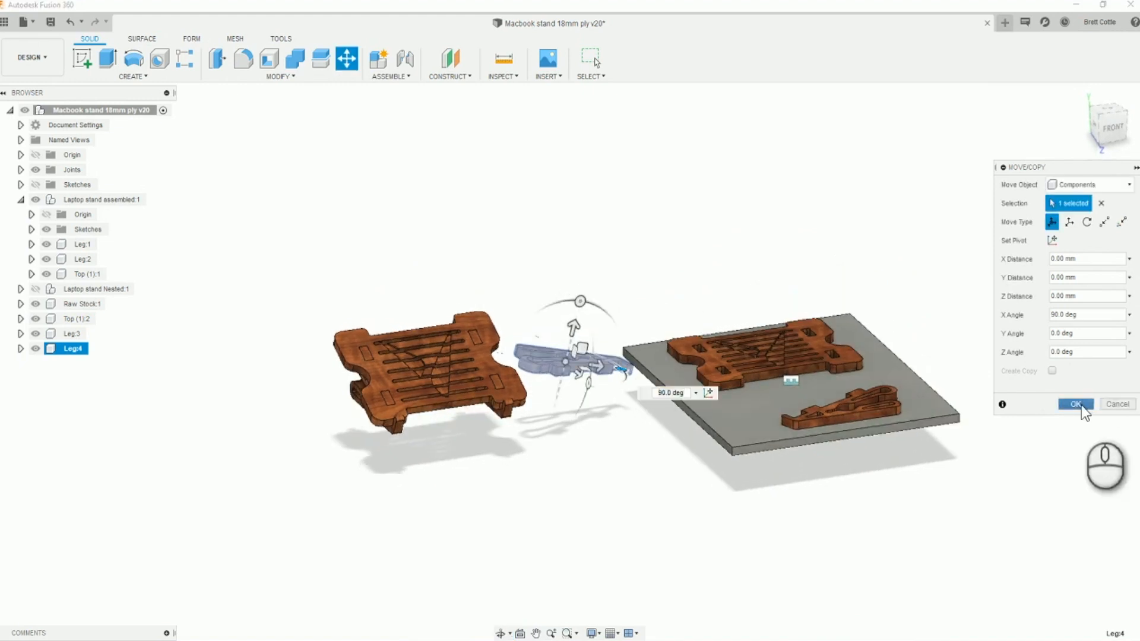
click(1076, 404)
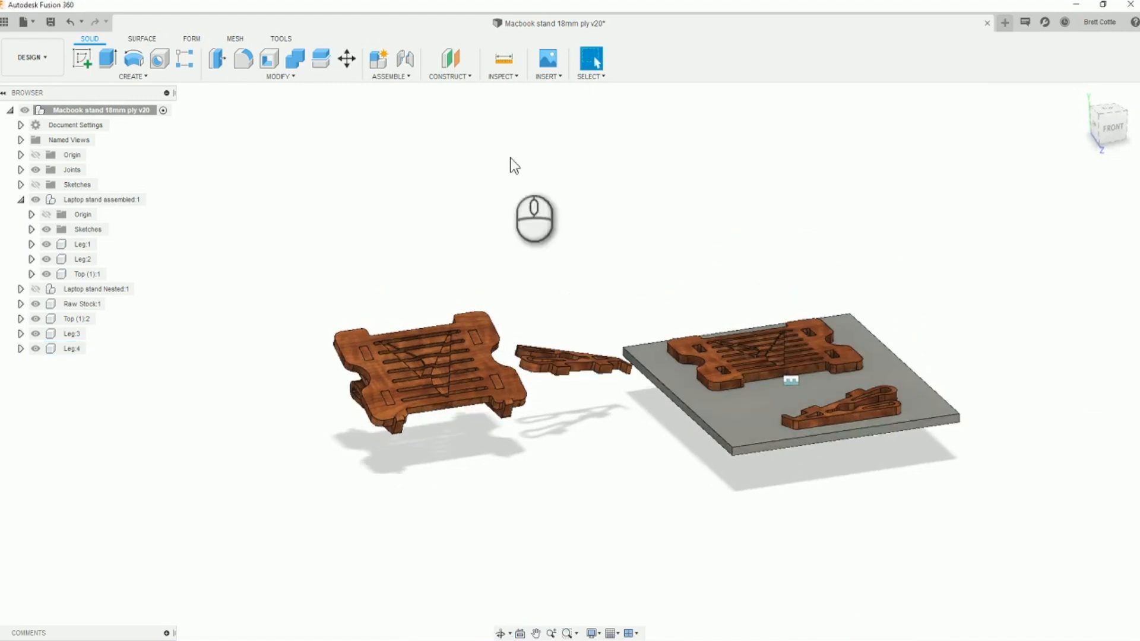
Start a rigid joint between the second pasted leg's underside and the centre of the raw stock's upper face
click(404, 59)
scroll(587, 383, up, 5)
mouse_move(578, 365)
shift+middle_down()
mouse_move(617, 368)
mouse_move(624, 350)
mouse_move(575, 375)
shift+middle_up()
scroll(600, 382, up, 3)
click(596, 380)
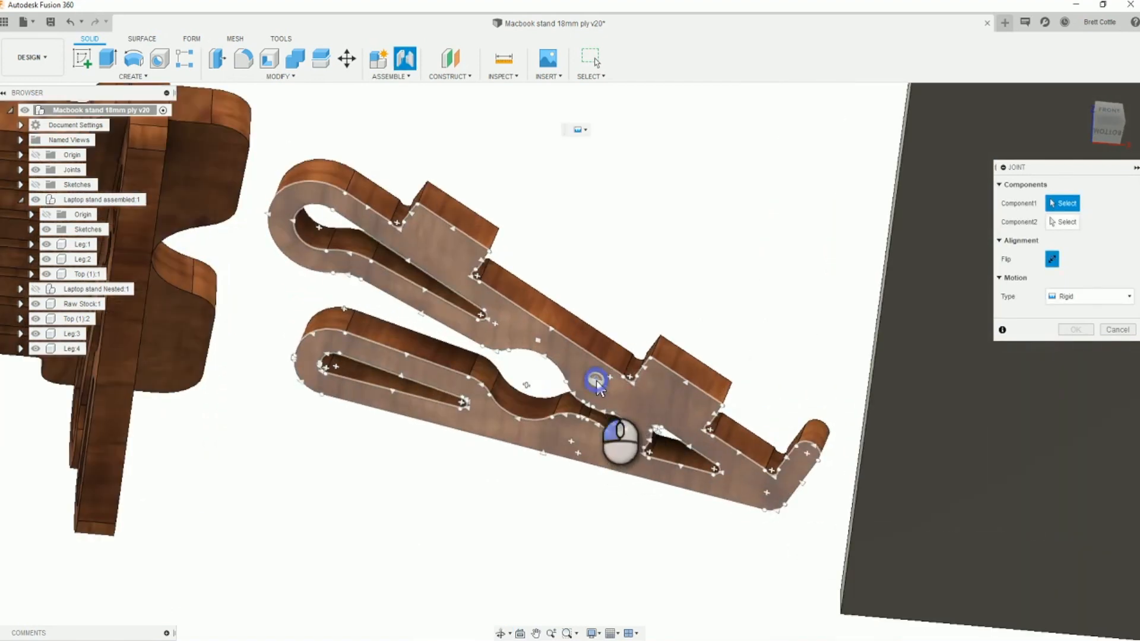
scroll(596, 452, down, 5)
shift+middle_drag(601, 458, 614, 551)
scroll(711, 441, up, 5)
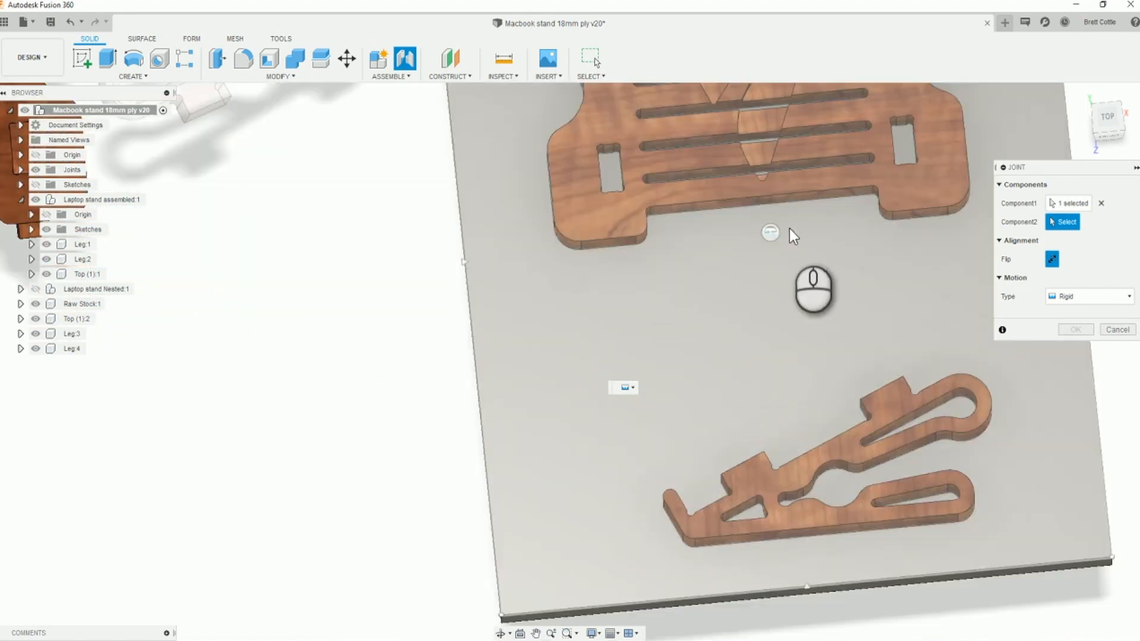
click(772, 233)
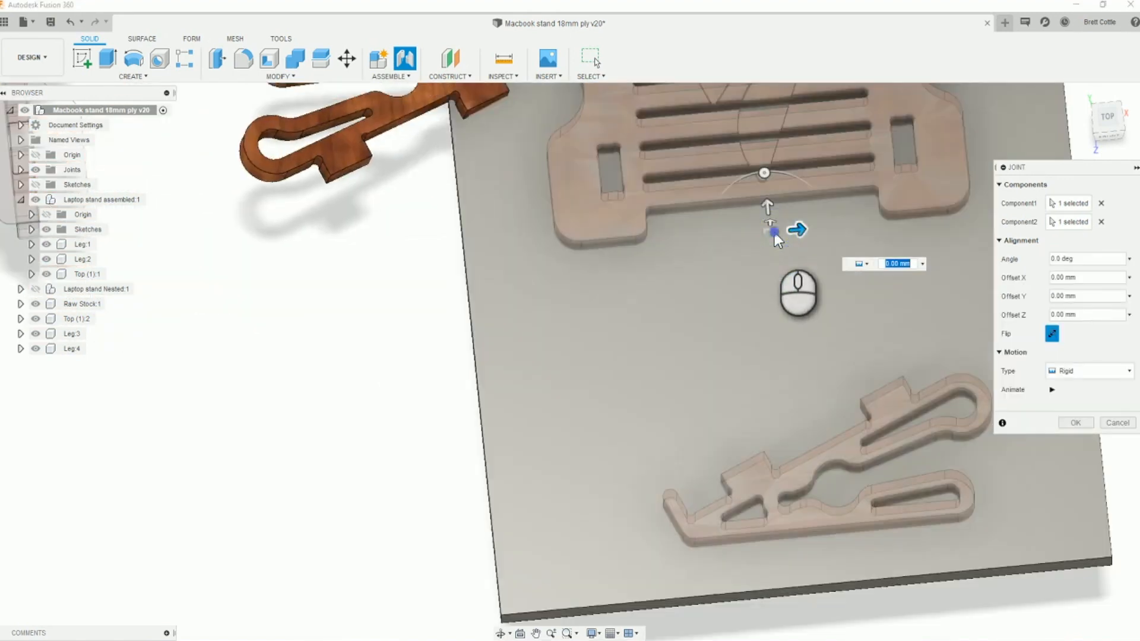
Offset the second leg's joint by -90 mm in Y to place it between the top and the first nested leg
scroll(770, 244, down, 3)
shift+middle_drag(670, 455, 605, 502)
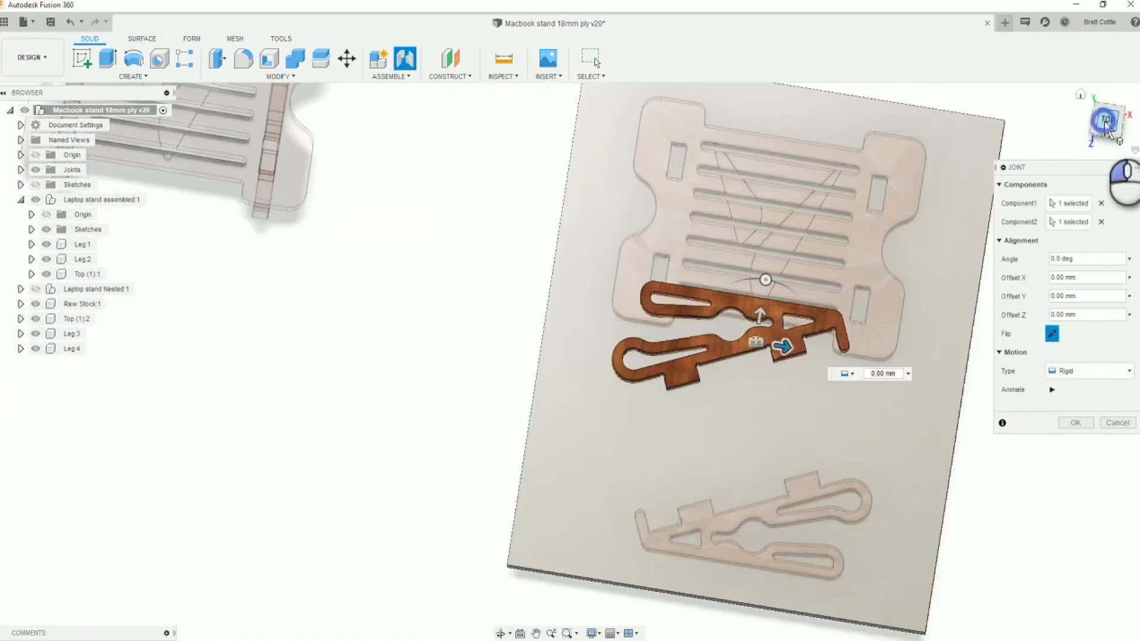
click(1106, 123)
scroll(629, 315, up, 5)
drag(603, 279, 593, 404)
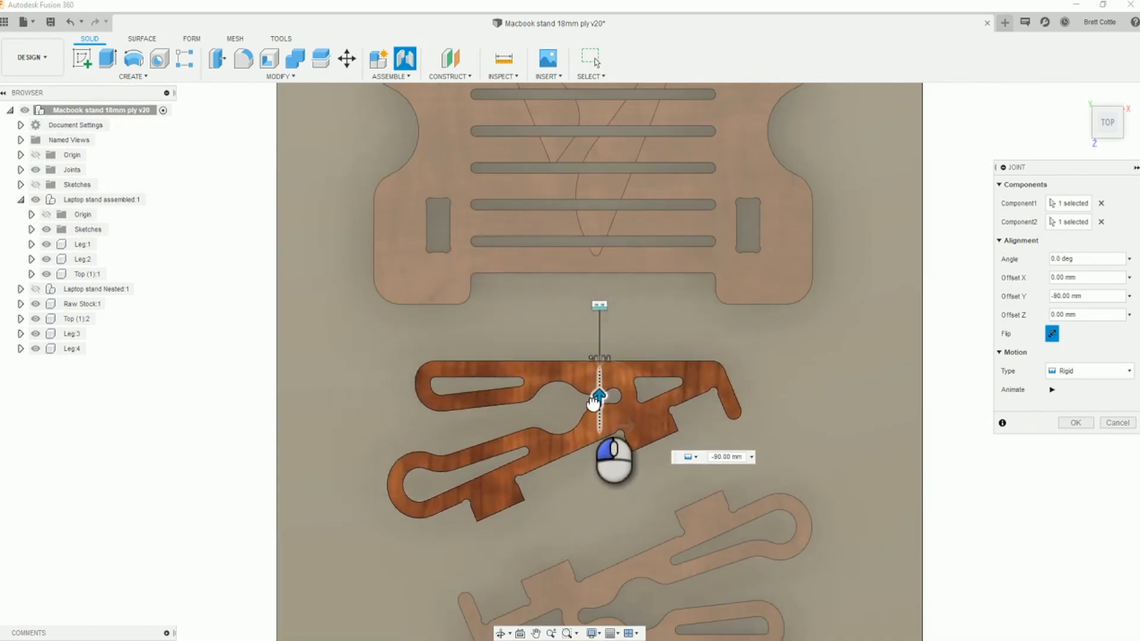
scroll(575, 458, down, 1)
middle_drag(574, 458, 555, 351)
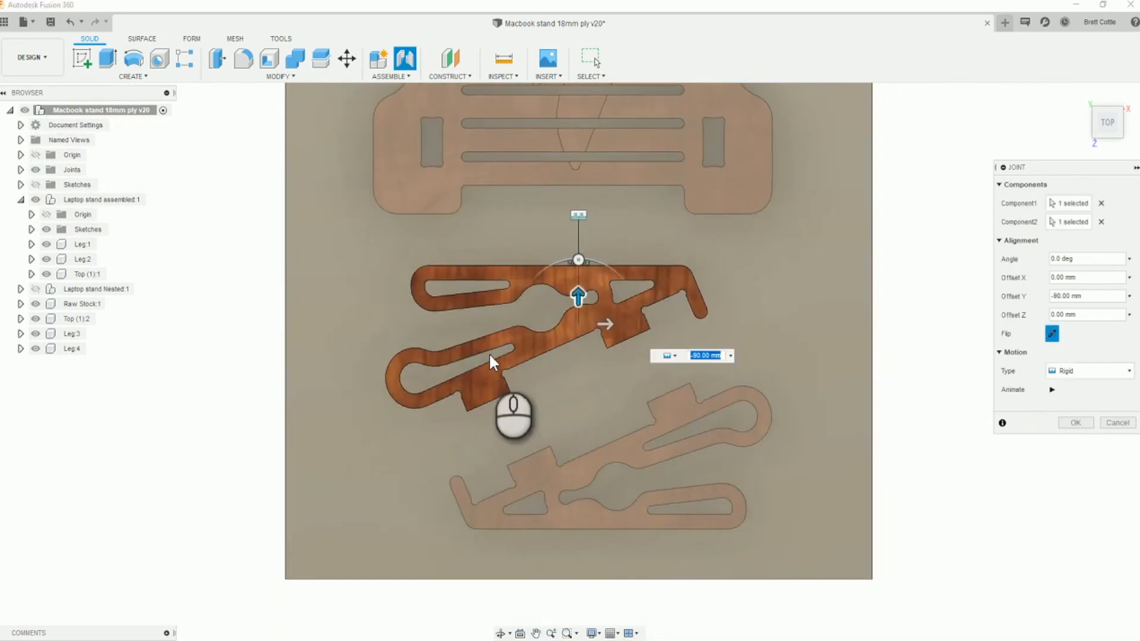